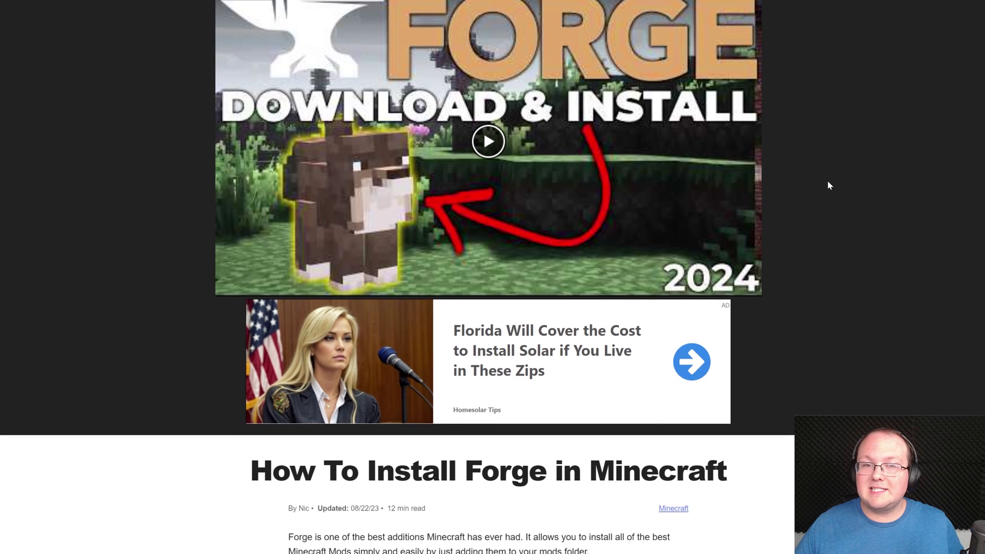
Look through the Forge installation guide's introduction, download link and list of covered topics.
scroll(827, 183, "down", 6)
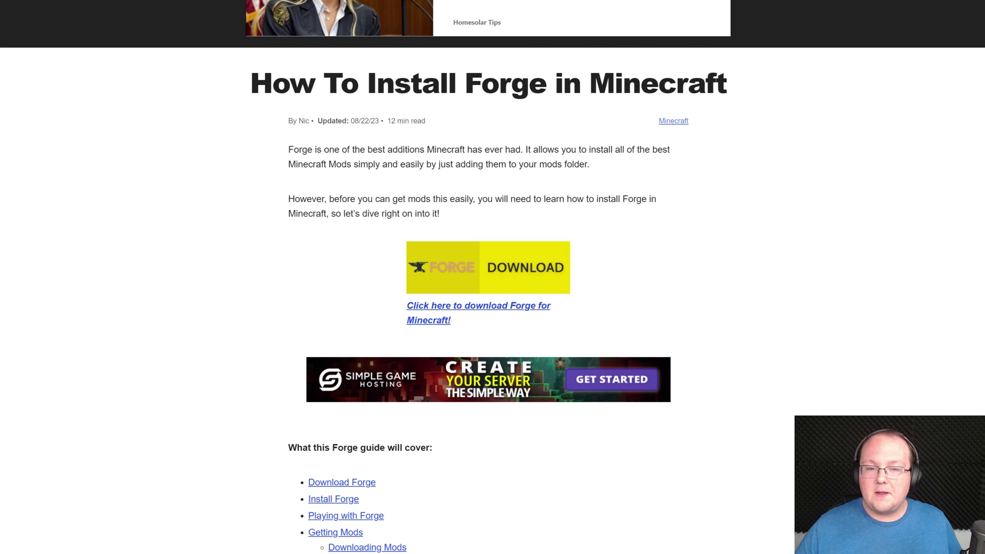
scroll(661, 130, "down", 4)
scroll(667, 135, "up", 2)
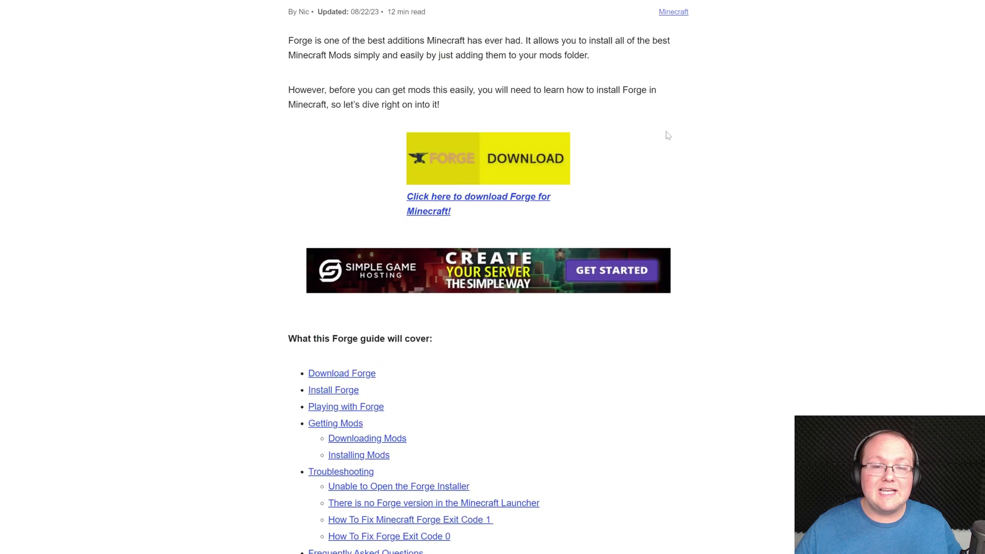
scroll(667, 135, "up", 1)
scroll(668, 135, "down", 8)
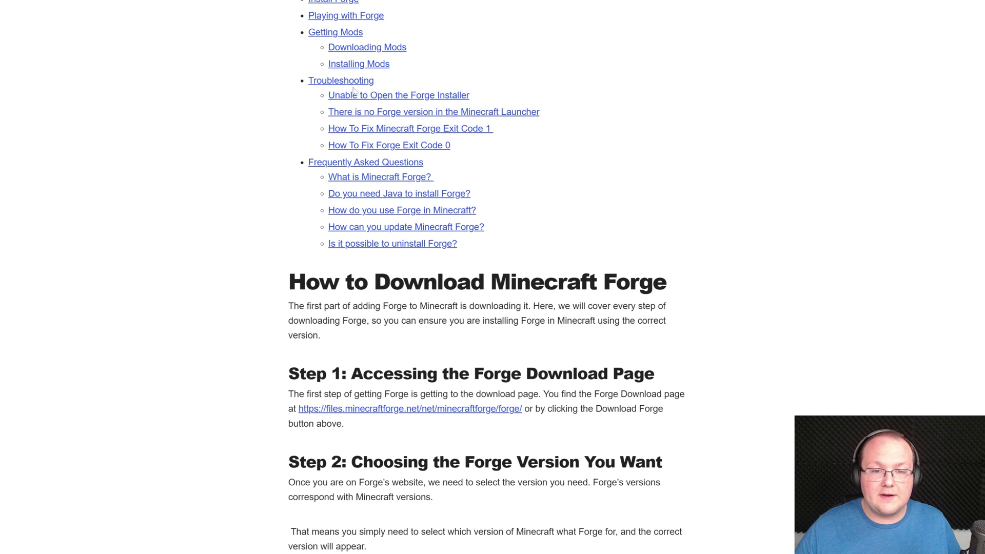
scroll(362, 232, "up", 3)
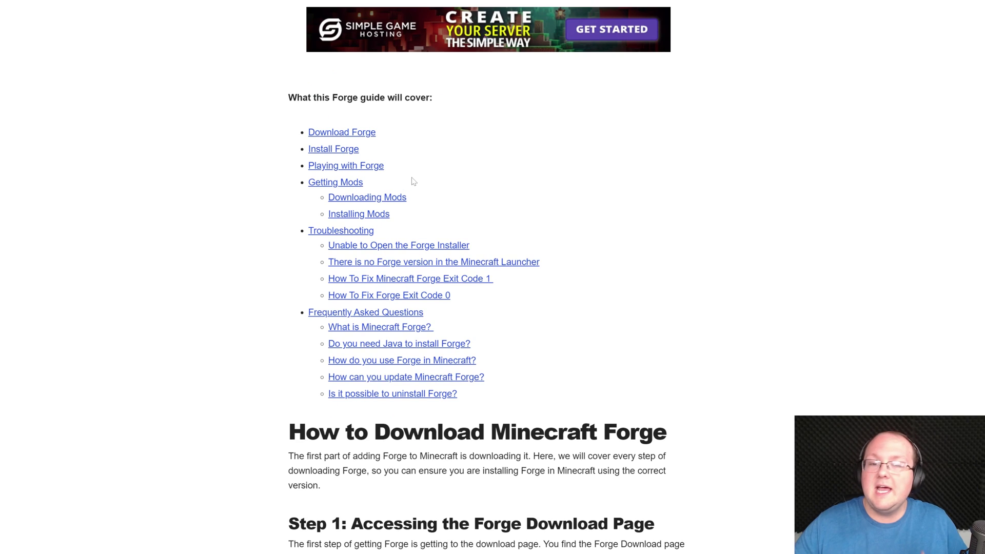
scroll(589, 194, "up", 4)
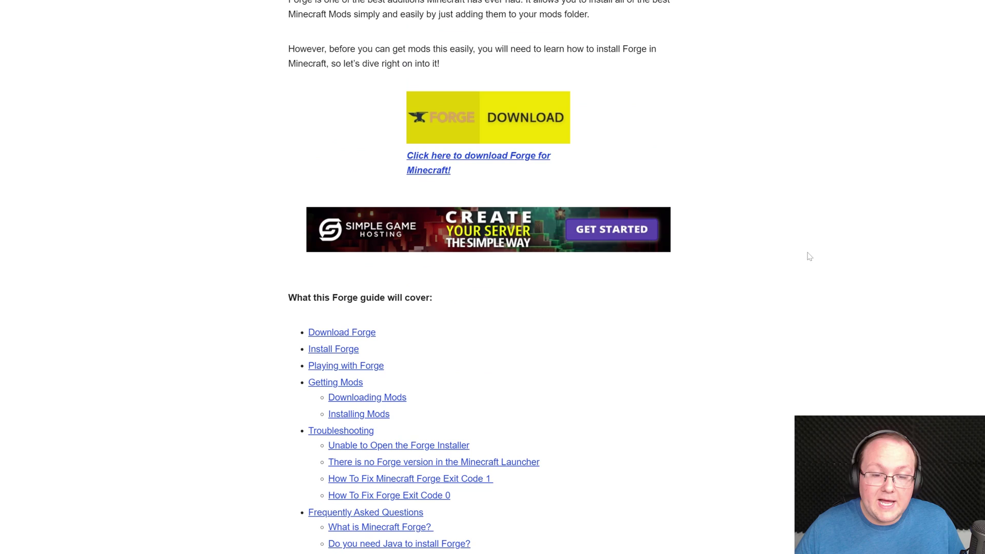
scroll(790, 246, "down", 4)
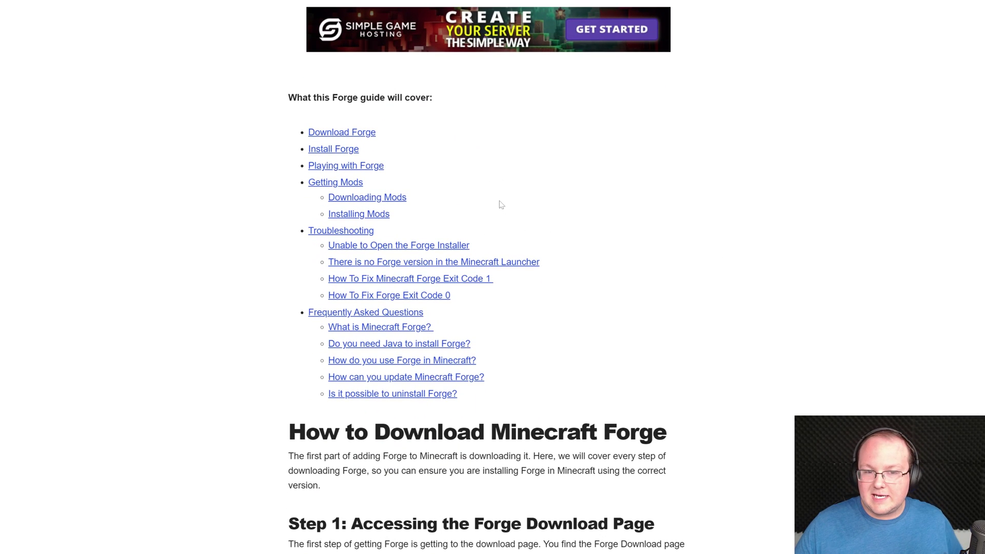
scroll(569, 244, "up", 8)
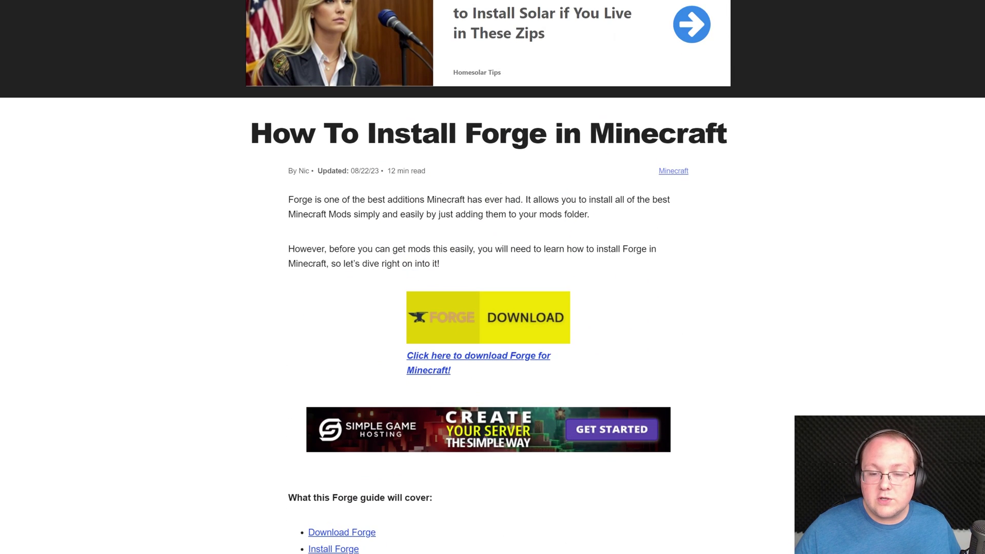
Open the Forge download page from the guide and select Minecraft version 1.20.6.
scroll(468, 214, "down", 2)
left_click(467, 215)
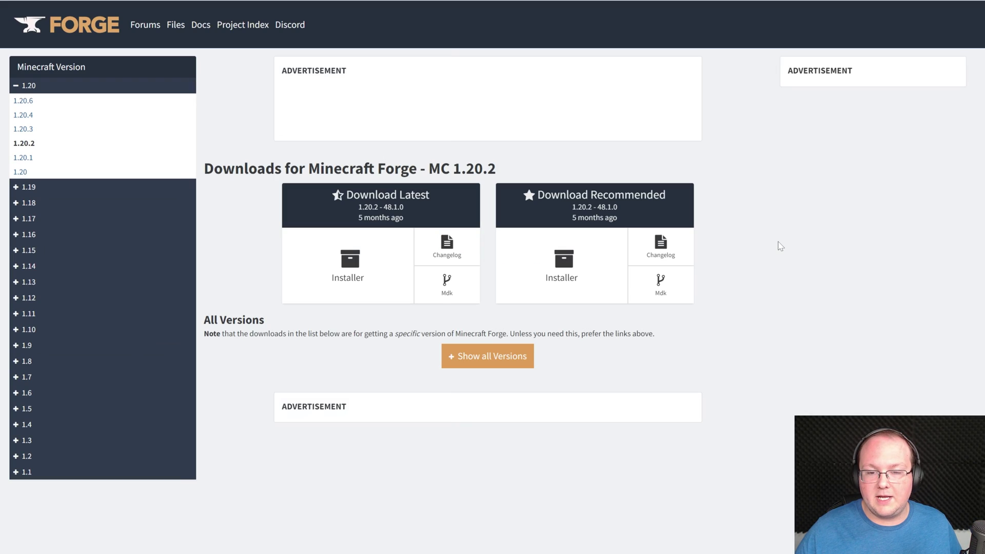
left_click(145, 87)
left_click(110, 86)
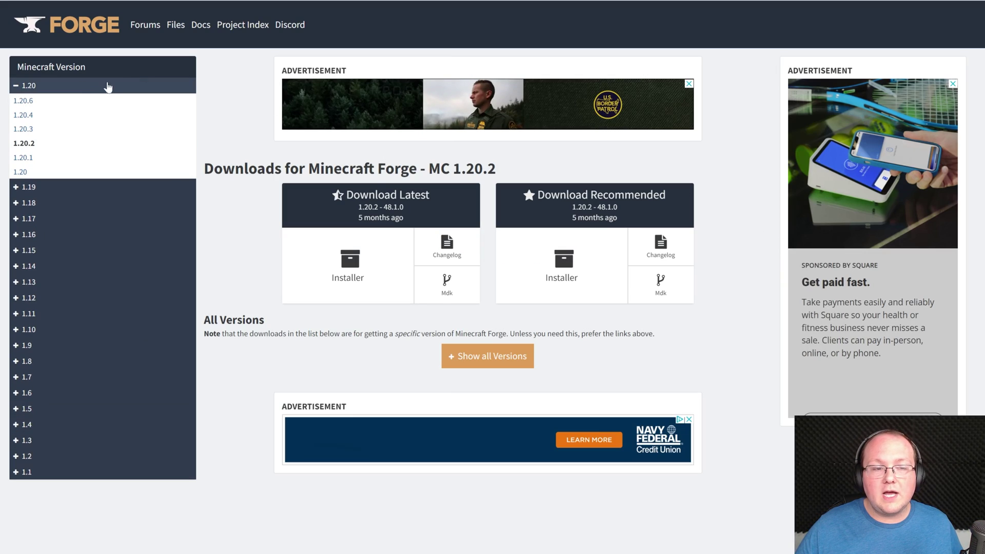
left_click(30, 102)
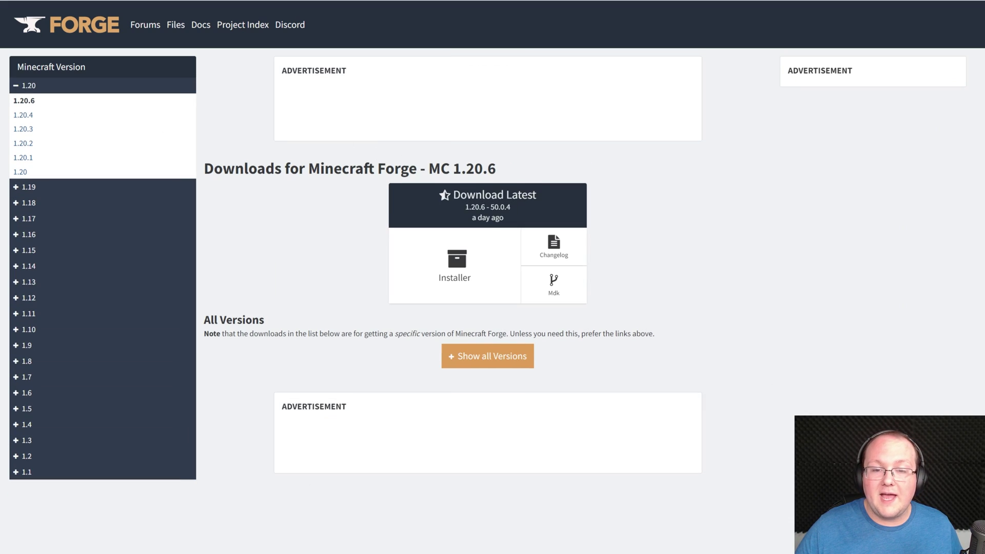
left_click_drag(425, 169, 497, 172)
left_click(503, 174)
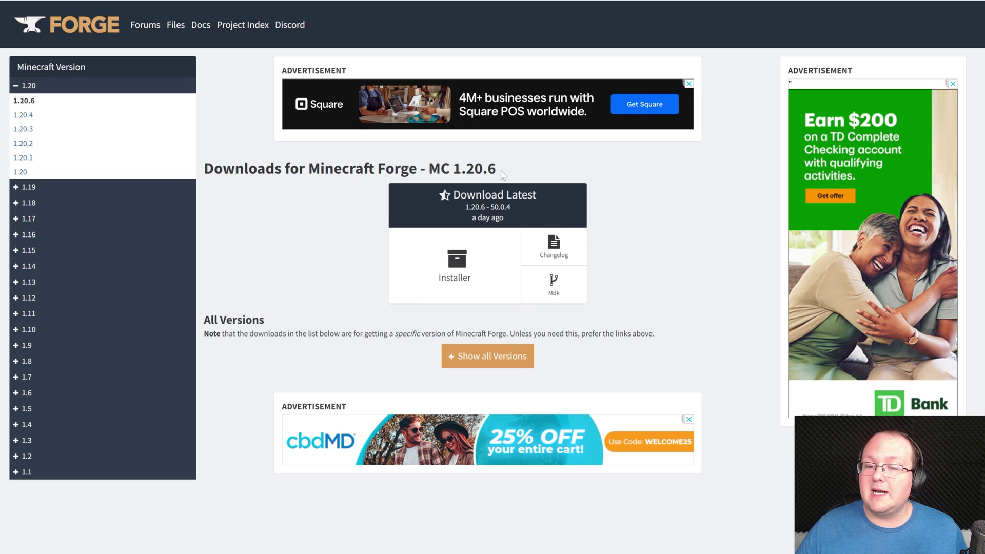
Download the latest Forge 1.20.6 installer, skipping the advertisement, and save forge-1.20.6-50.0.4-installer.jar in Downloads.
left_click(475, 241)
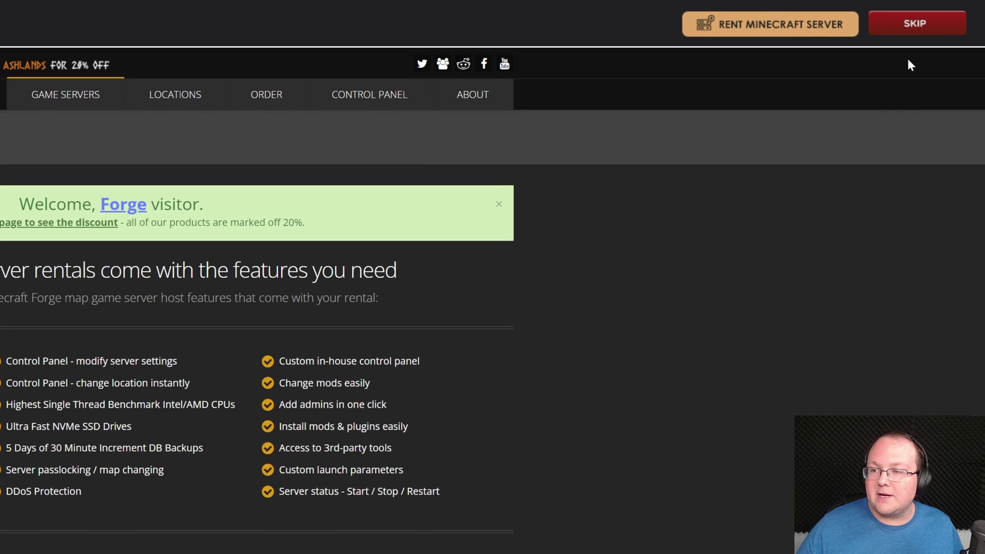
left_click(913, 25)
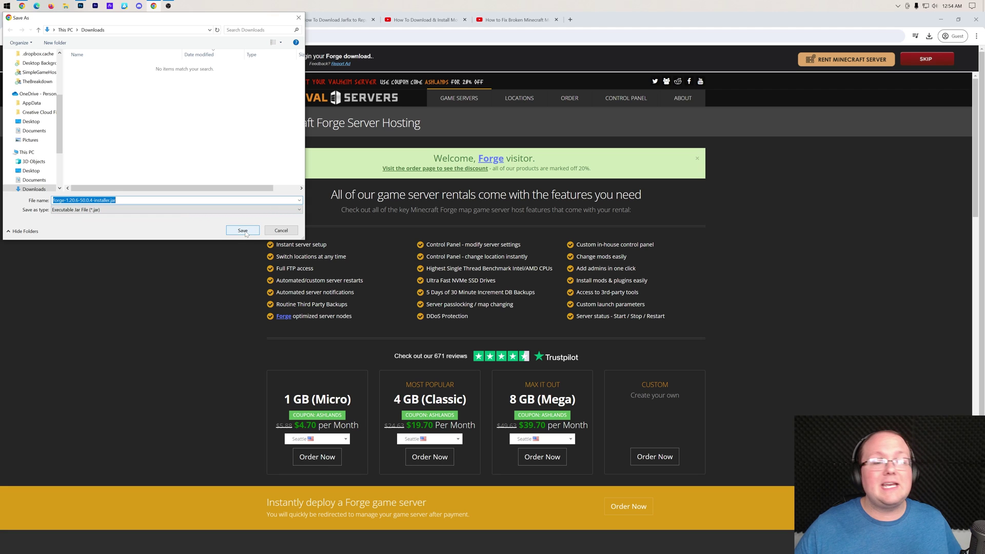
left_click(243, 230)
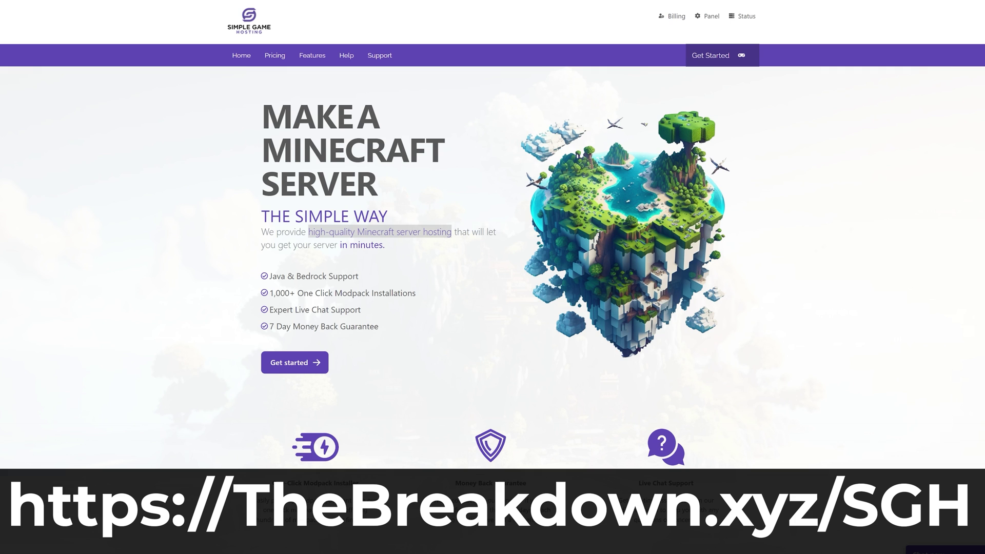
Search the game server's CurseForge modpacks for Pixelmon.
scroll(493, 246, "down", 4)
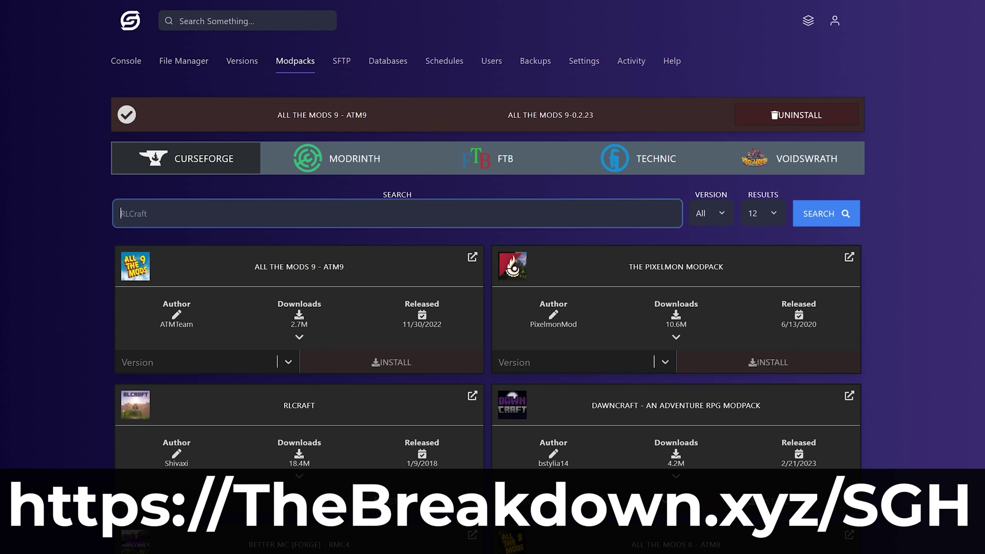
type("Pixelmon")
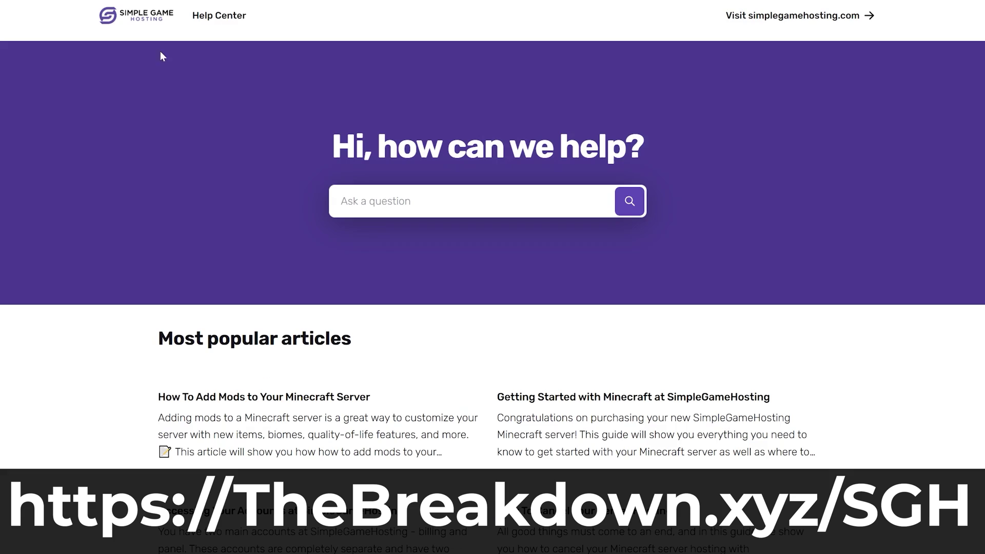
Open the help article on adding mods to a Minecraft server and read through its instructions.
left_click(149, 386)
scroll(487, 277, "down", 15)
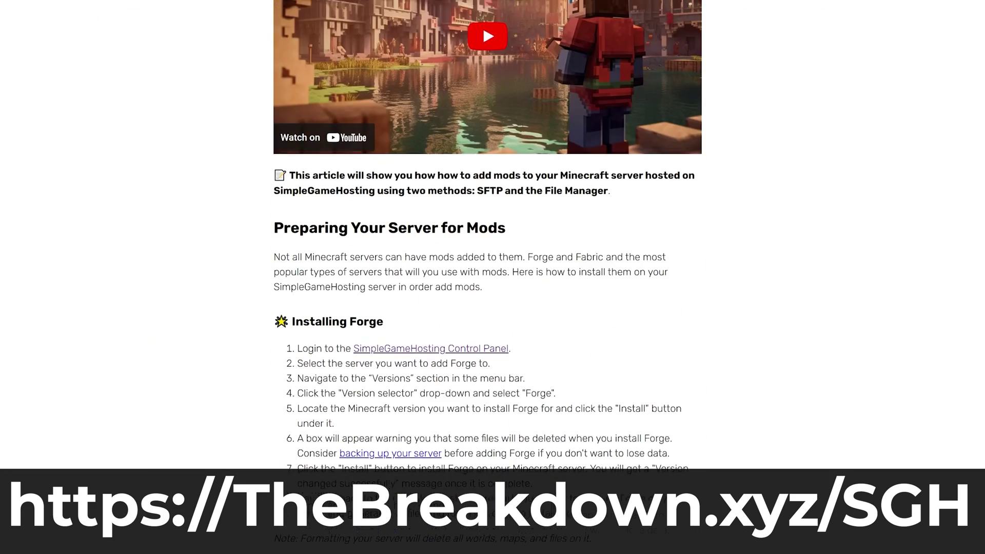
scroll(488, 277, "down", 20)
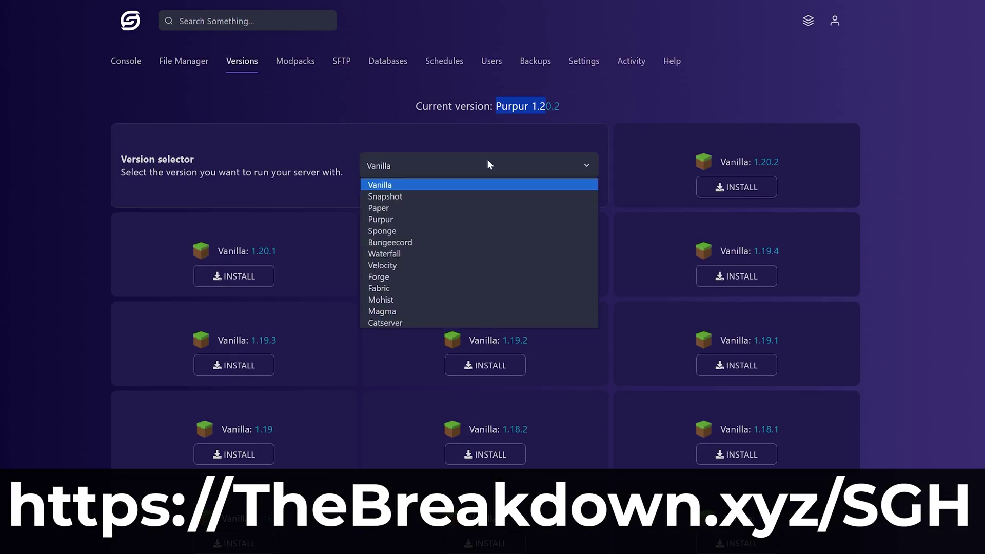
Switch the server's version selector to Forge and install Forge 1.20.2.
left_click(451, 277)
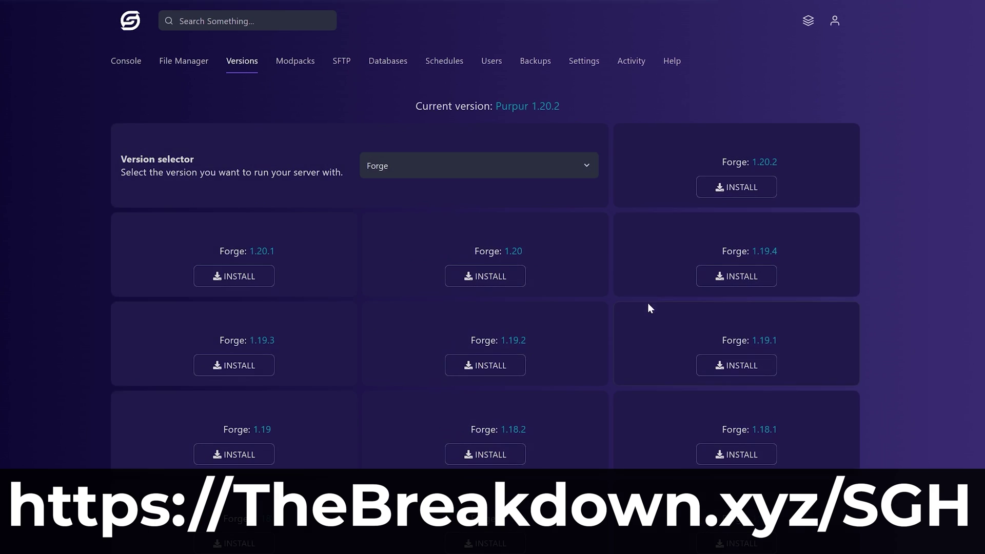
left_click(736, 187)
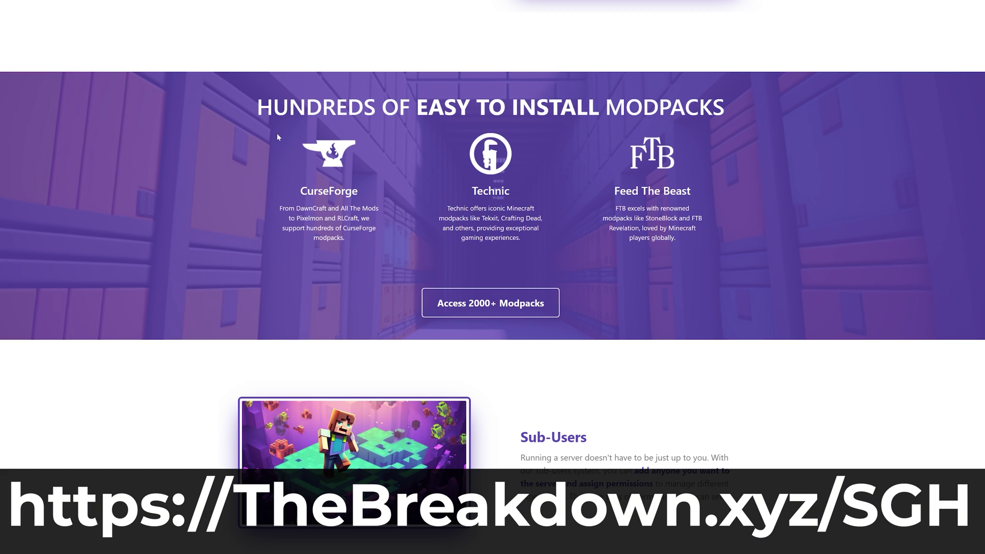
Look over the host's modpack offerings, the server's files and the article on setting up modpacks.
left_click_drag(731, 111, 265, 125)
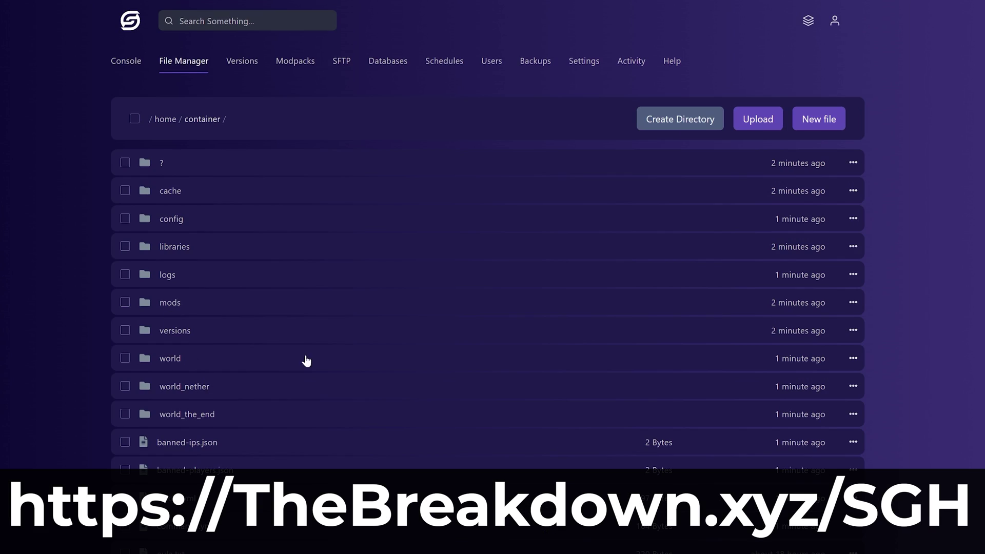
scroll(244, 334, "down", 4)
left_click(193, 456)
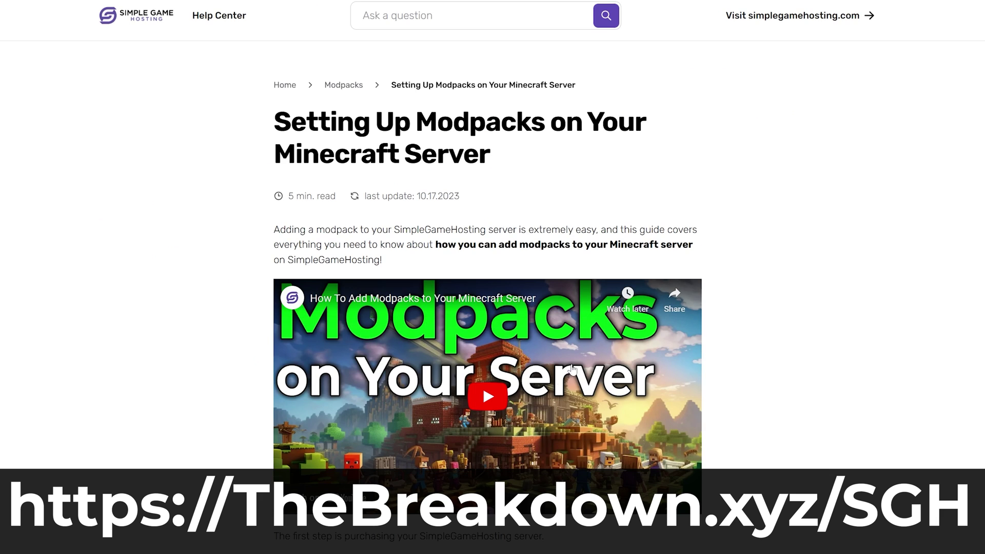
scroll(442, 366, "down", 15)
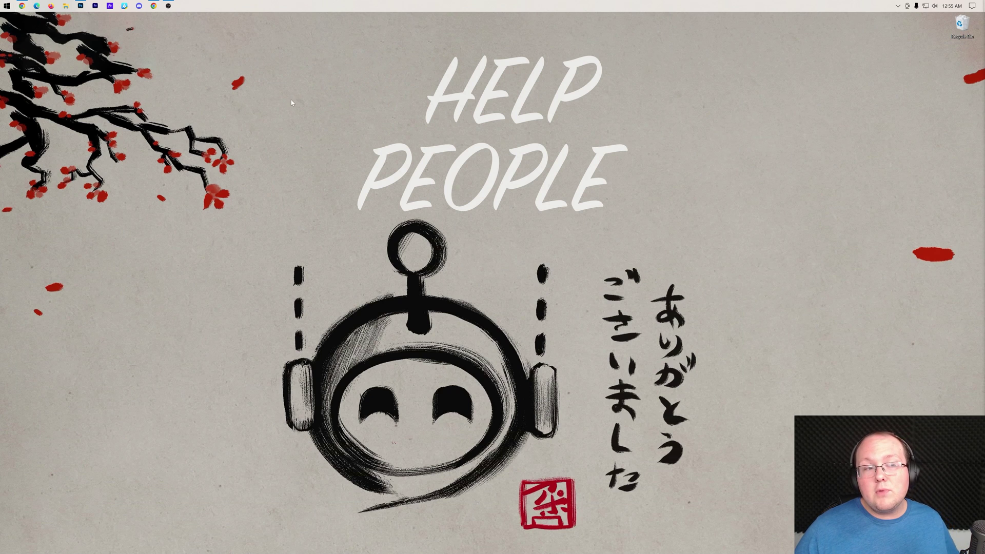
Move forge-1.20.6-50.0.4-installer.jar from the Downloads folder to the desktop and close File Explorer.
left_click(66, 5)
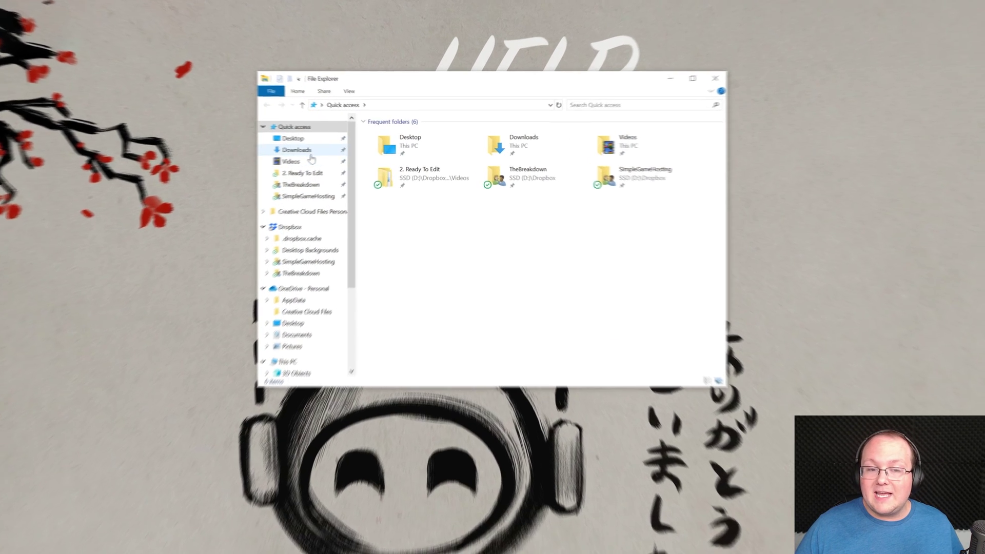
left_click(308, 151)
left_click(400, 151)
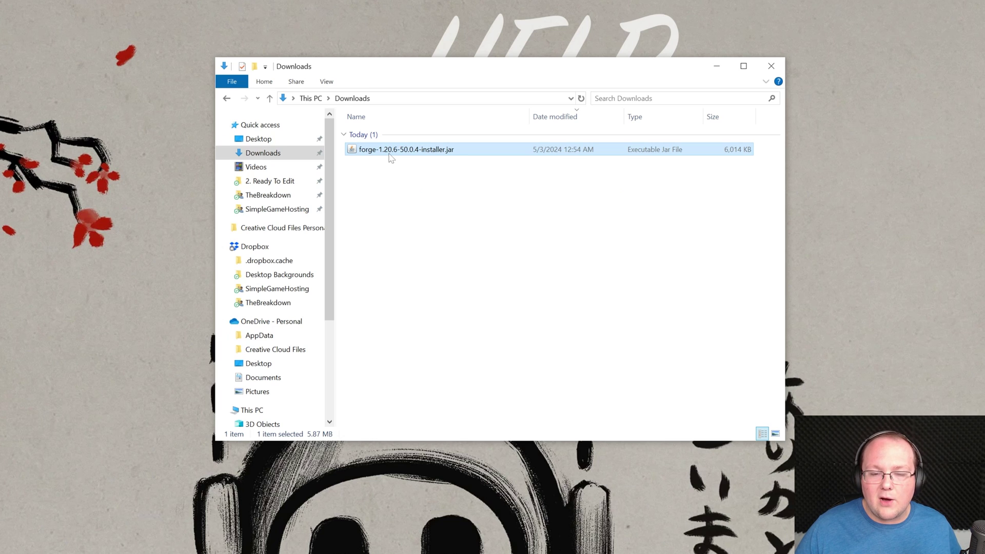
left_click_drag(390, 156, 173, 54)
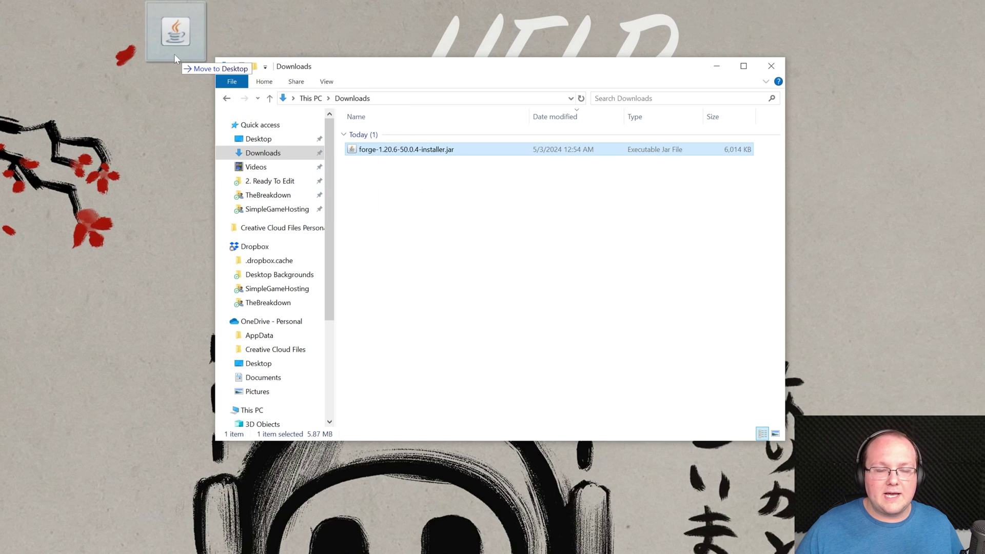
left_click(773, 69)
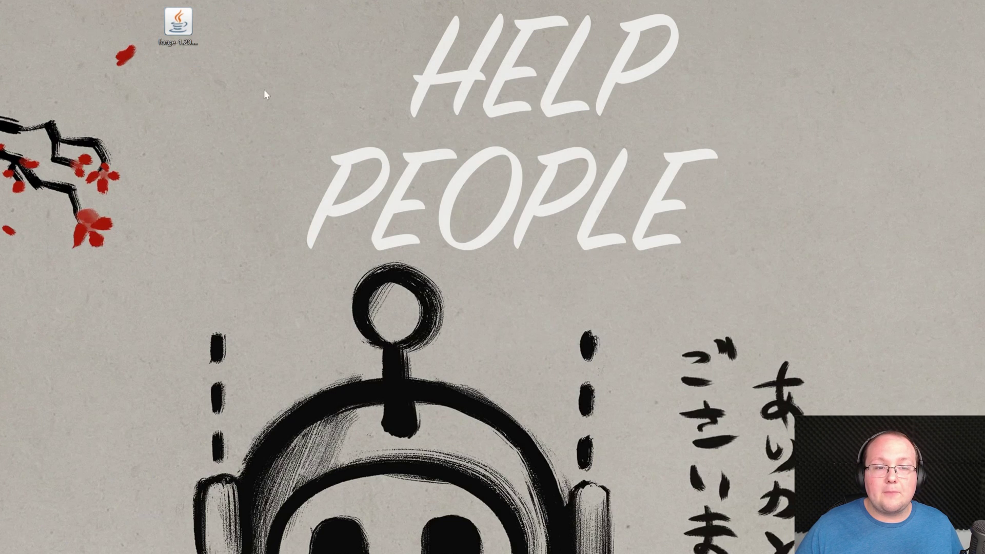
Open the Forge installer on the desktop with Java(TM) Platform SE binary.
right_click(173, 27)
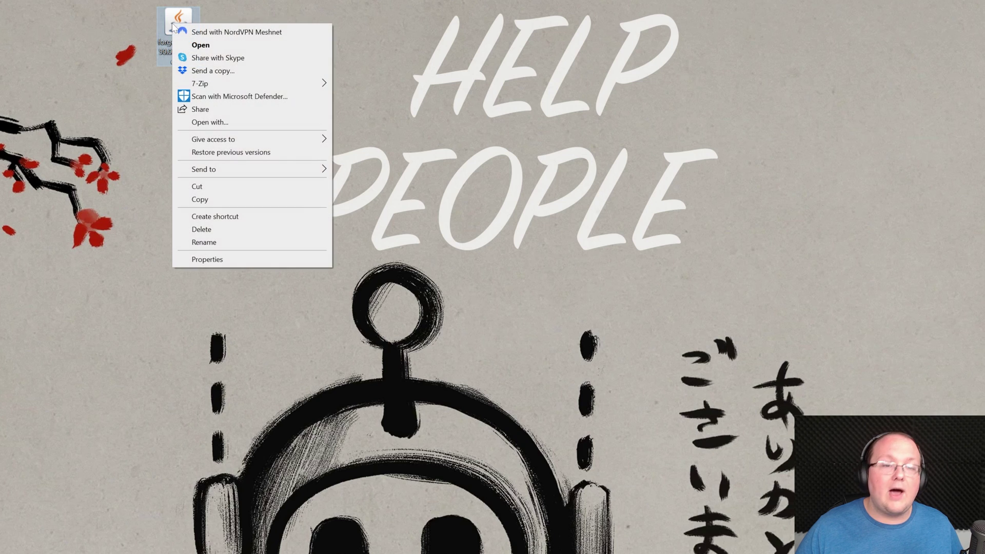
left_click(218, 122)
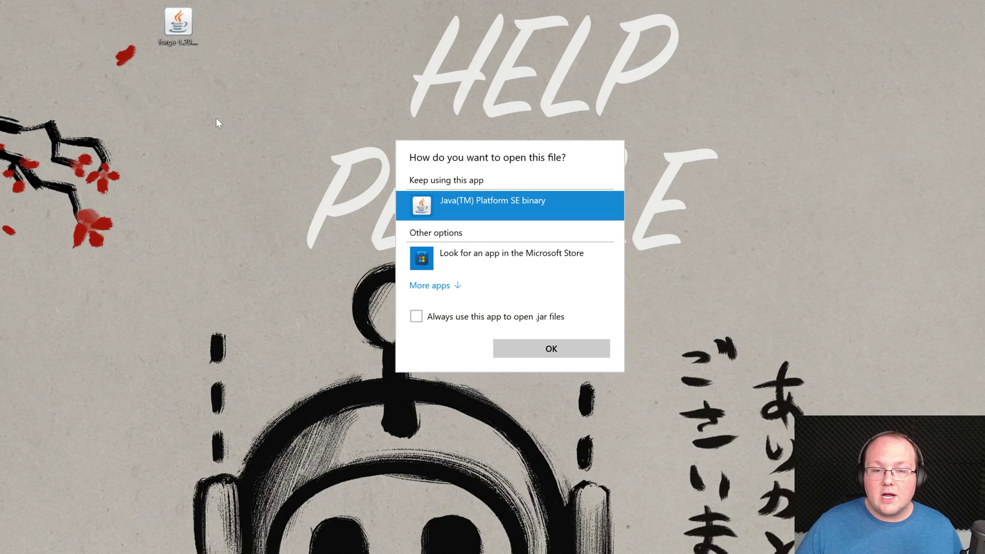
left_click(538, 347)
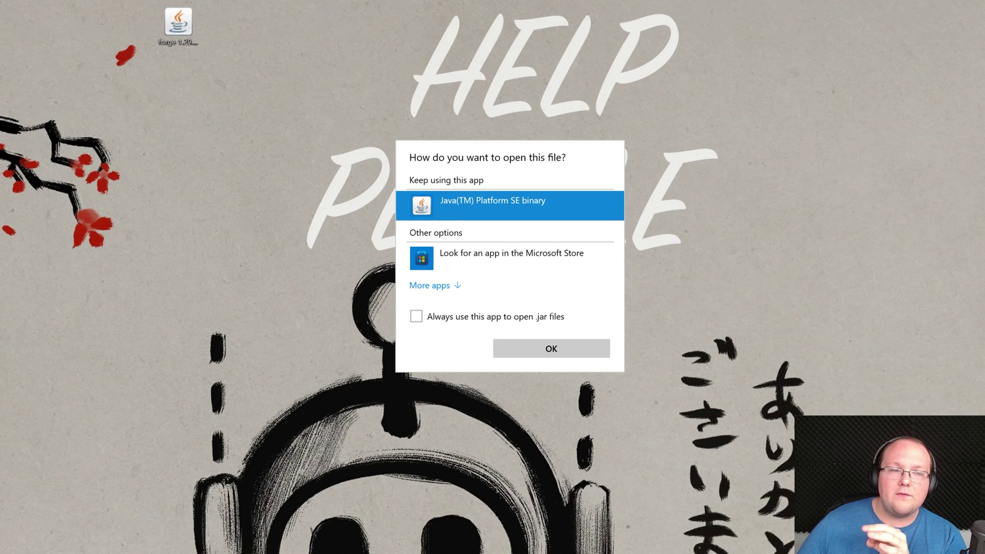
key("Return")
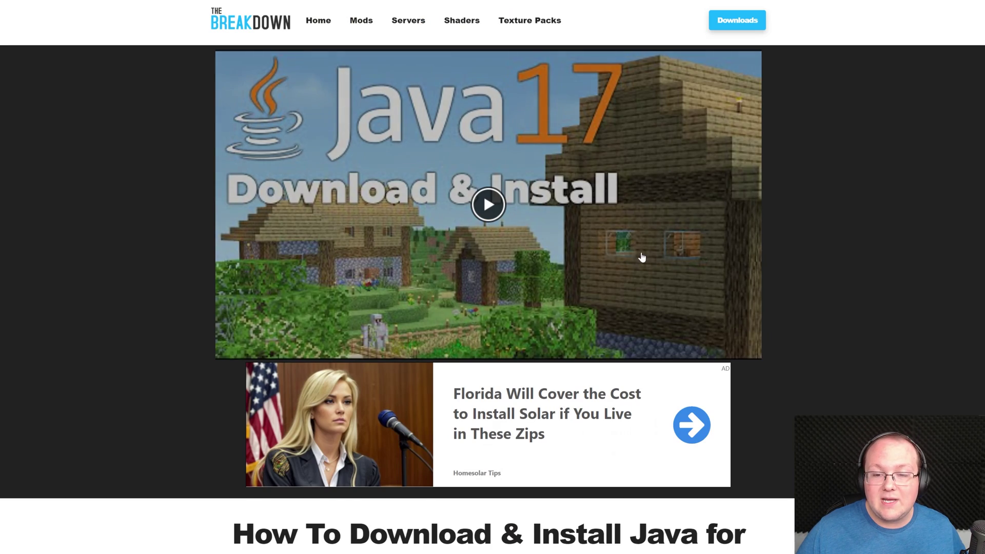
Examine which Minecraft versions the Java 17 and Java 21 downloads in the Java guide are meant for.
scroll(642, 256, "down", 6)
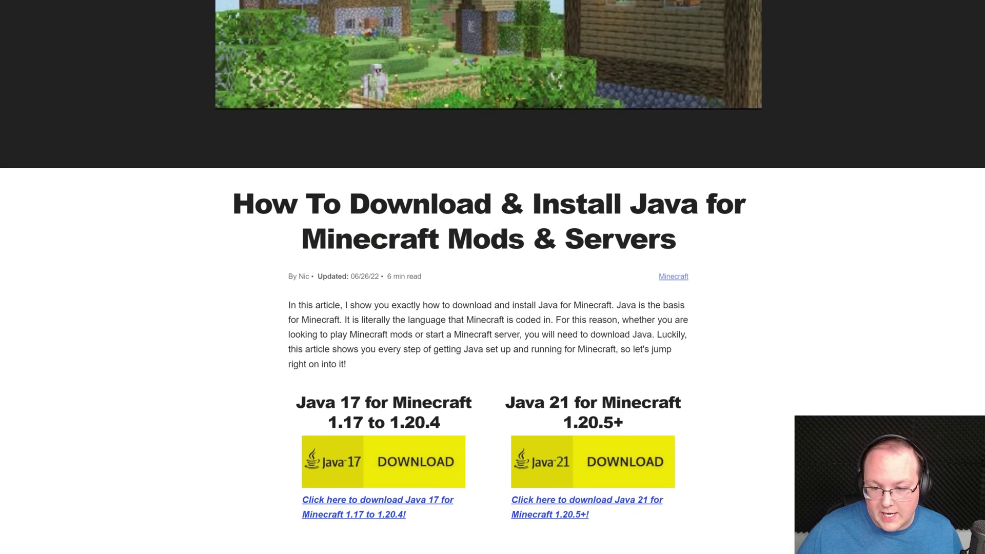
scroll(564, 308, "up", 1)
scroll(523, 341, "down", 3)
left_click_drag(563, 302, 630, 302)
left_click(629, 302)
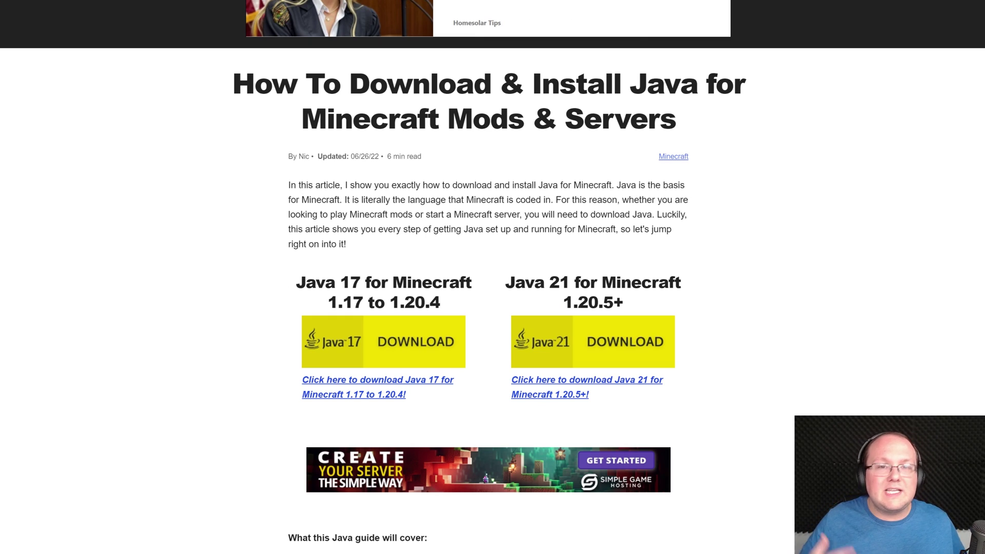
left_click_drag(505, 282, 637, 308)
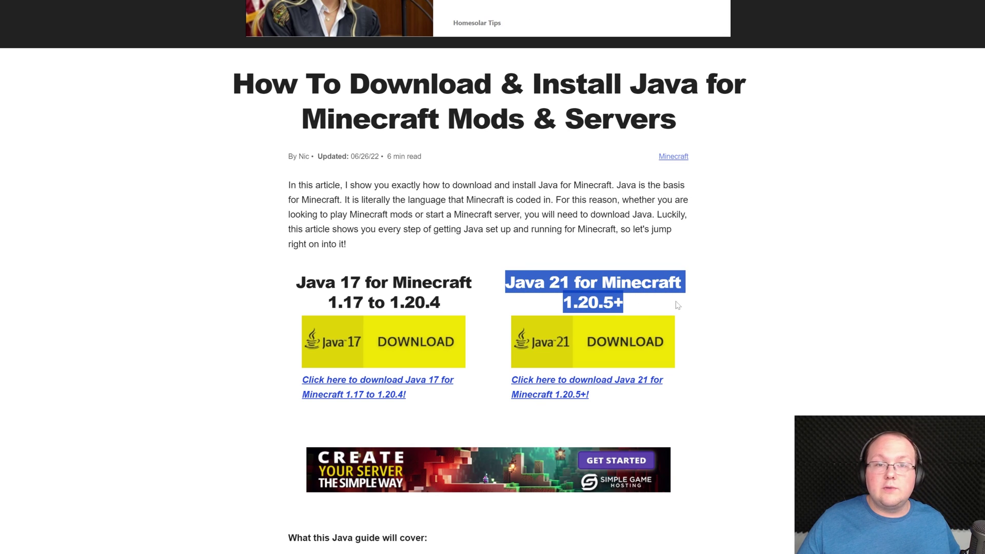
left_click(660, 297)
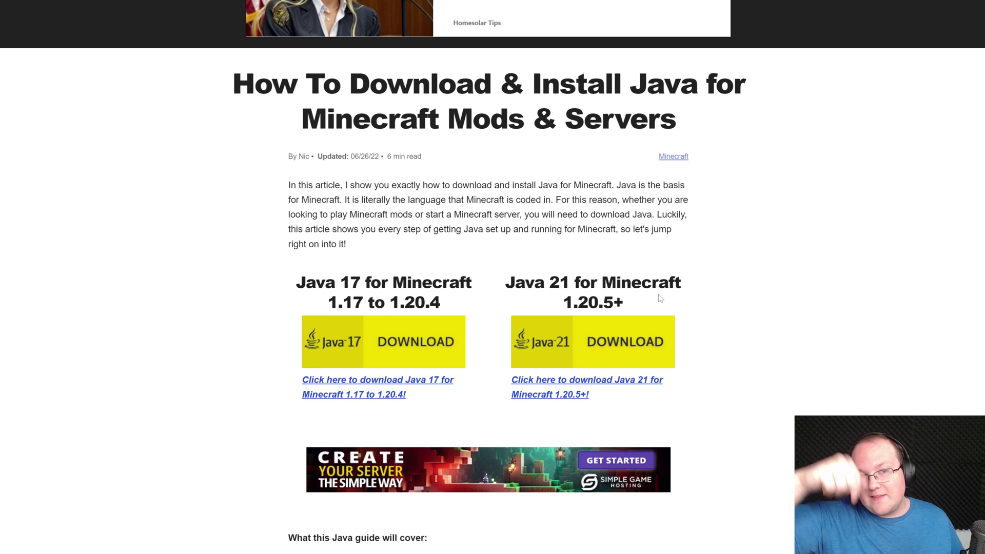
Skim the Java guide's instructions for downloading Java for Minecraft mods.
scroll(449, 158, "down", 10)
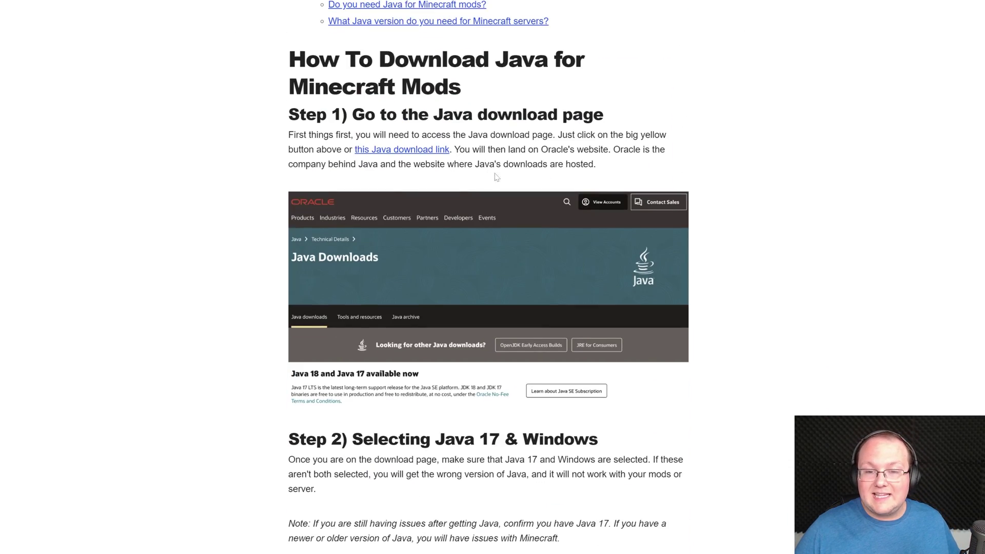
scroll(567, 200, "up", 7)
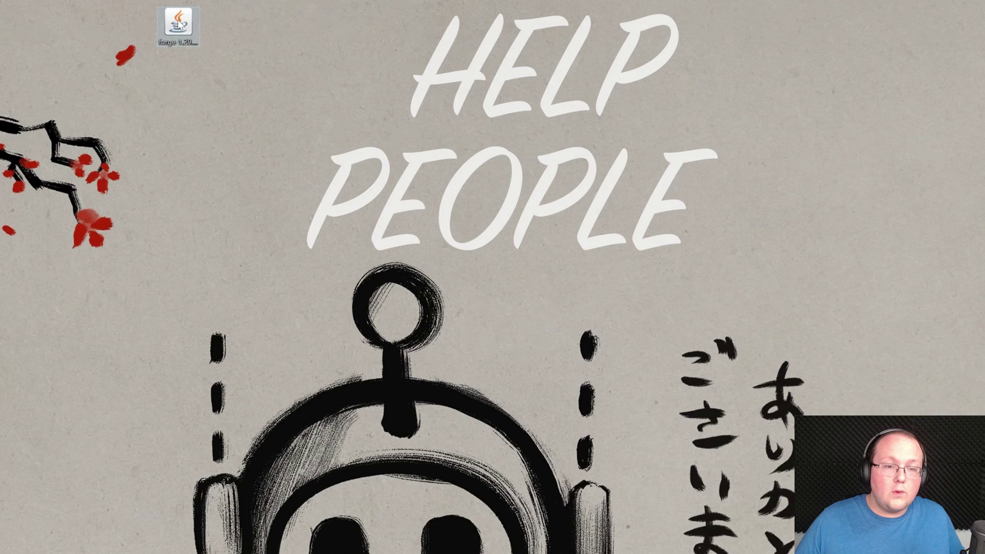
Run the Forge installer on the desktop with Java(TM) Platform SE binary and install the 1.20.6-forge-50.0.4 client.
right_click(179, 24)
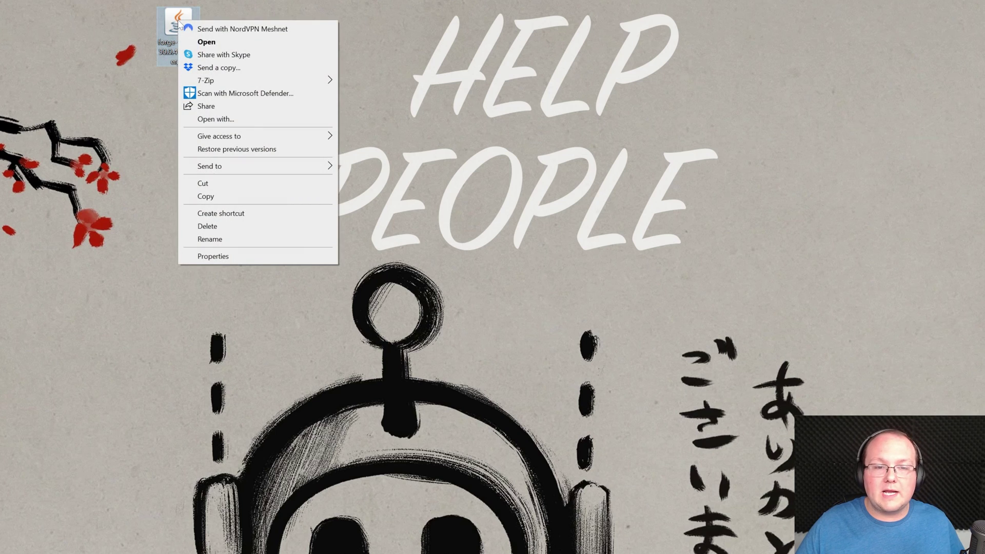
left_click(323, 119)
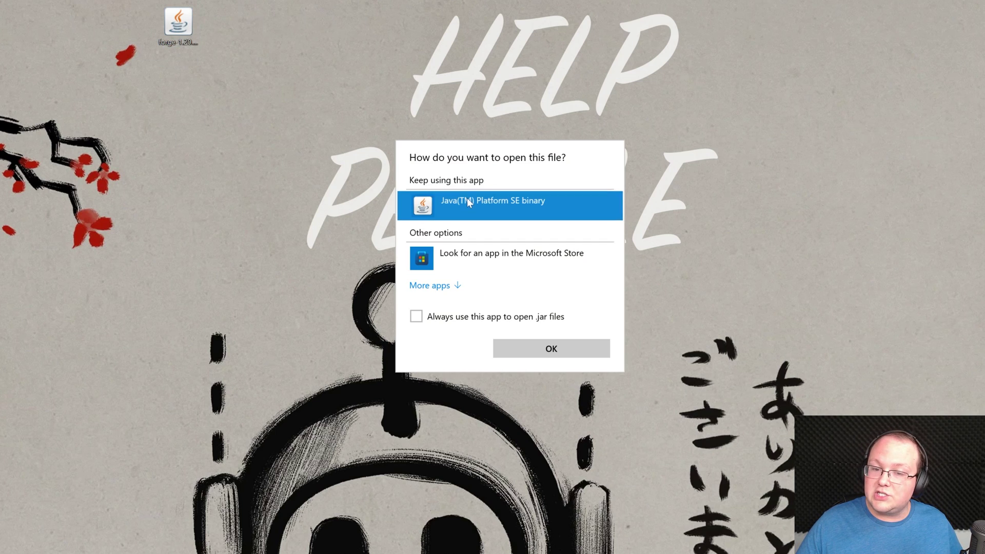
left_click(532, 343)
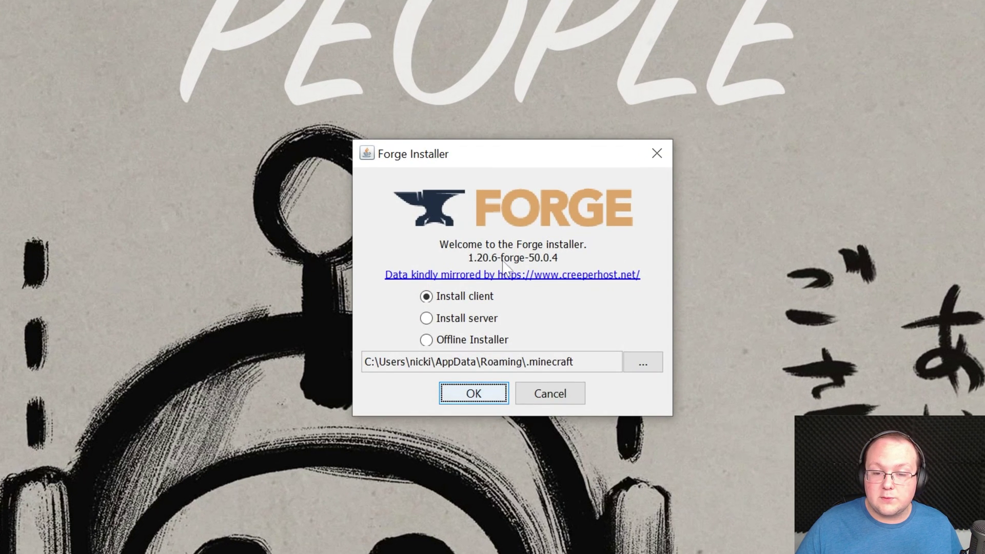
left_click(459, 300)
left_click(473, 393)
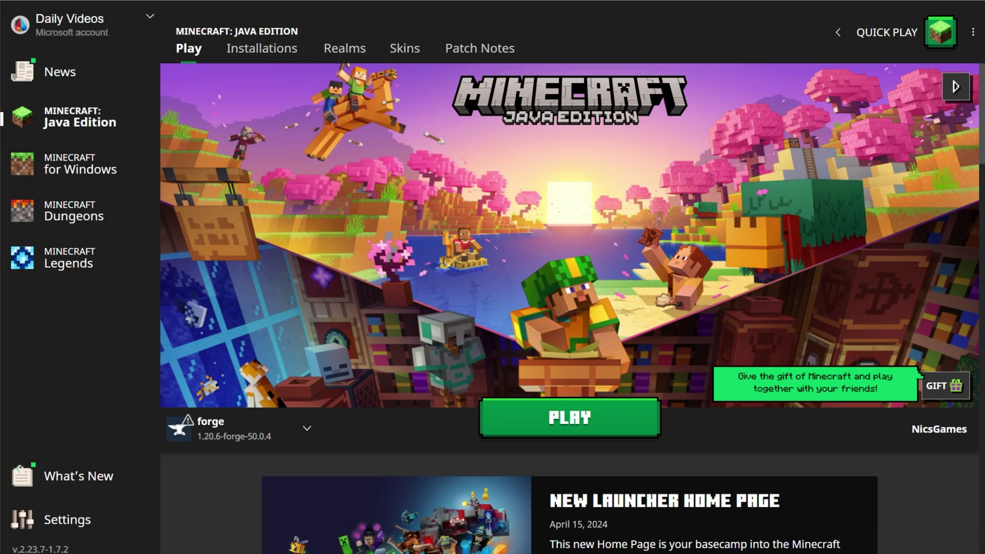
In the Minecraft Launcher, show the Java Edition installations list with modded versions included.
left_click(258, 57)
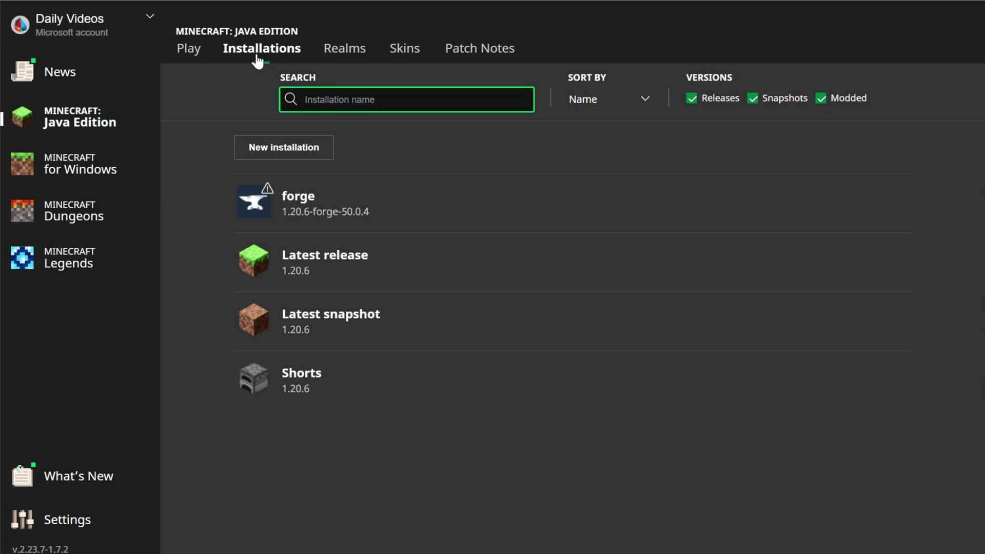
left_click(854, 100)
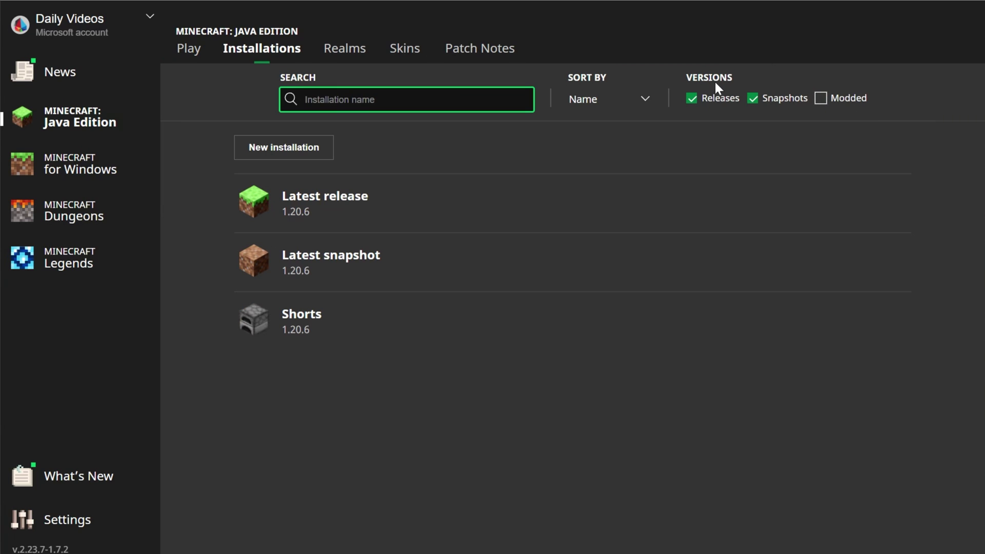
left_click(821, 99)
left_click(817, 101)
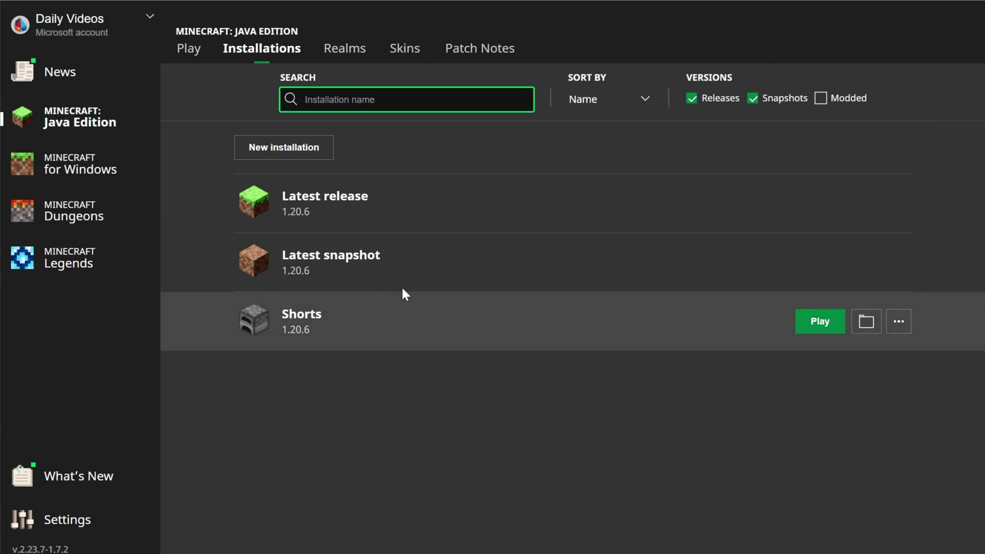
left_click(849, 104)
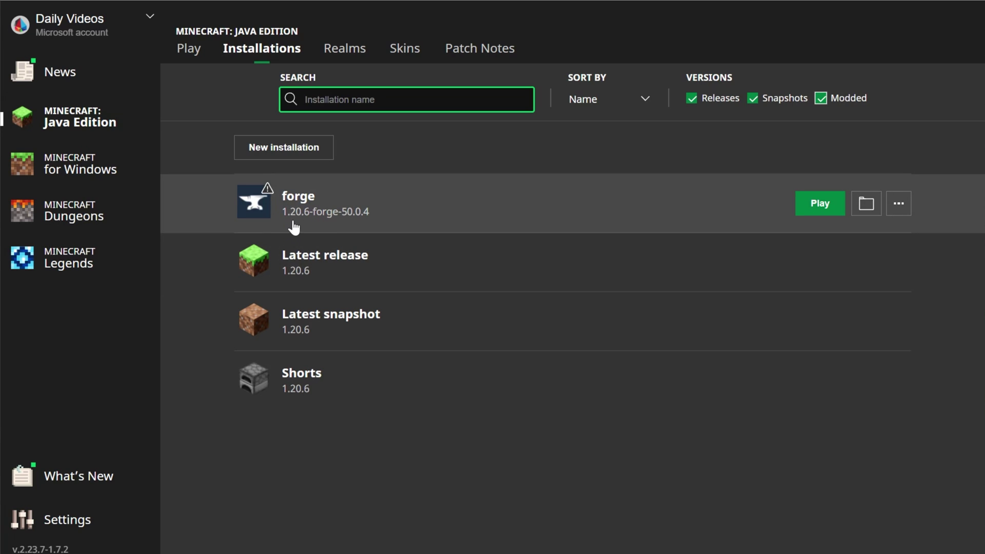
Begin launching the forge installation and cancel at the modified-installation warning.
left_click(819, 204)
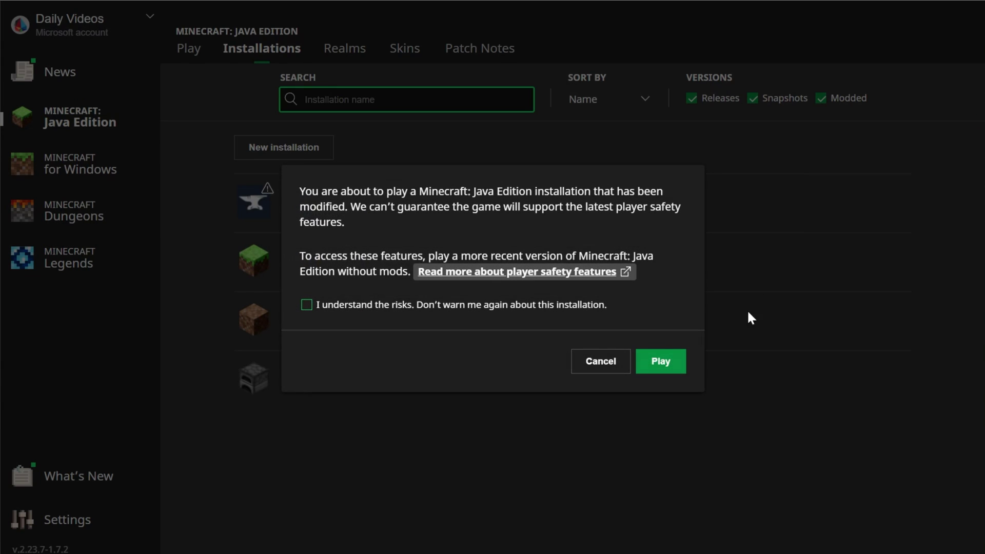
left_click(618, 369)
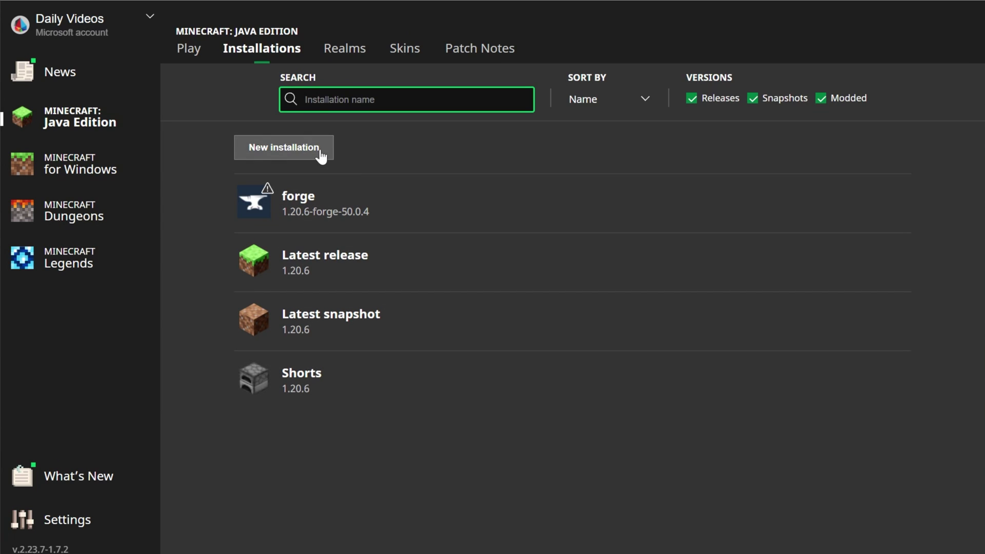
Start a new installation named SimpleGameHosting.com using version release 1.20.6-forge-50.0.4, found by filtering the versions for "forge".
left_click(321, 152)
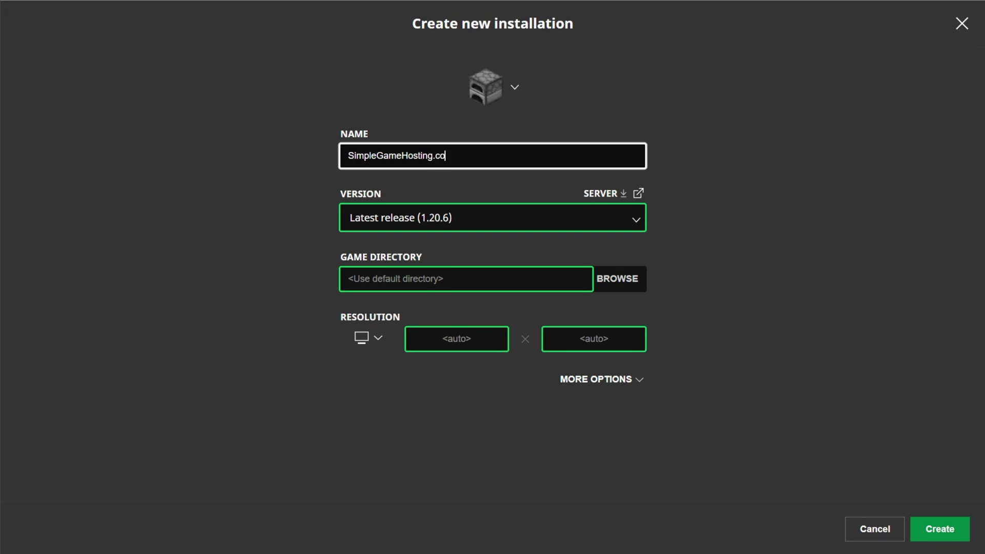
left_click(696, 231)
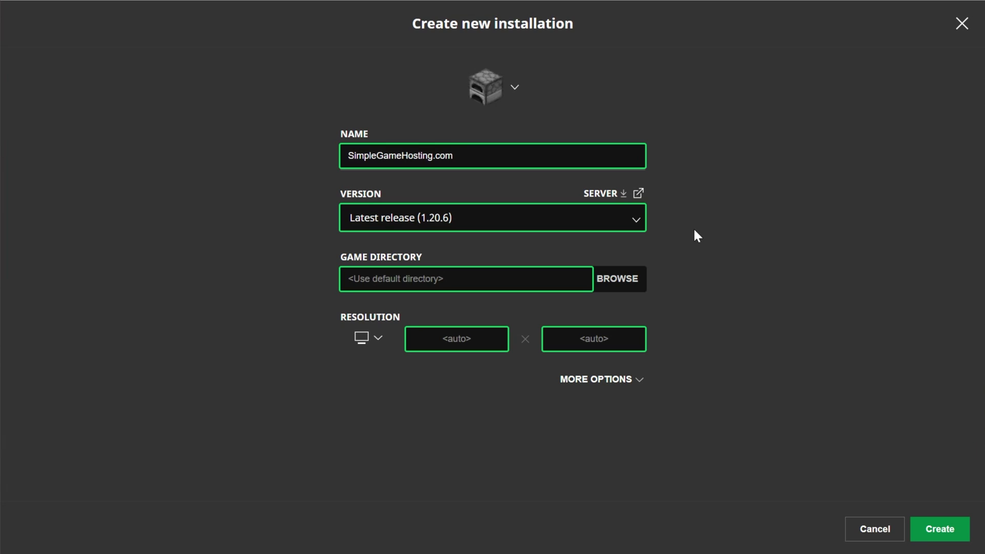
left_click(473, 225)
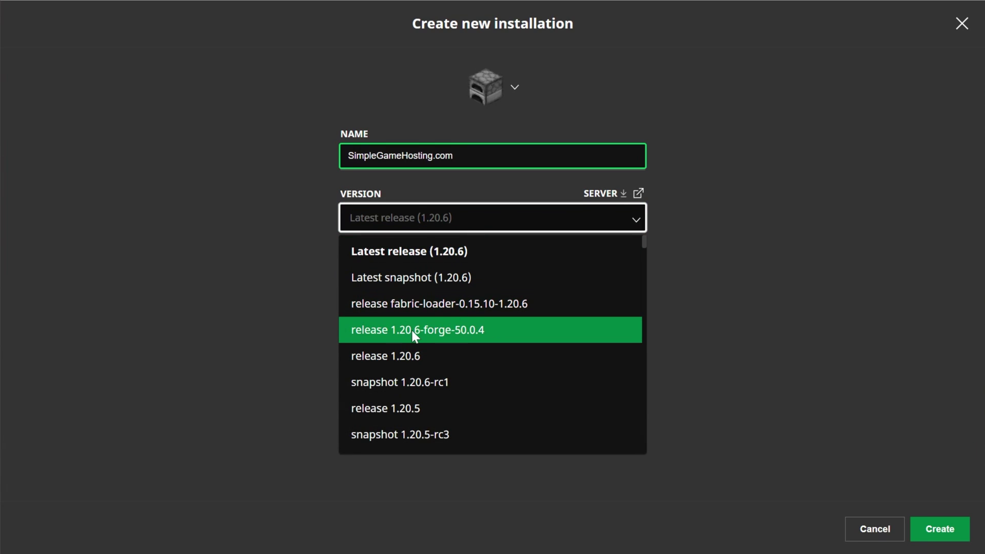
left_click(474, 339)
left_click(471, 218)
scroll(490, 329, "down", 15)
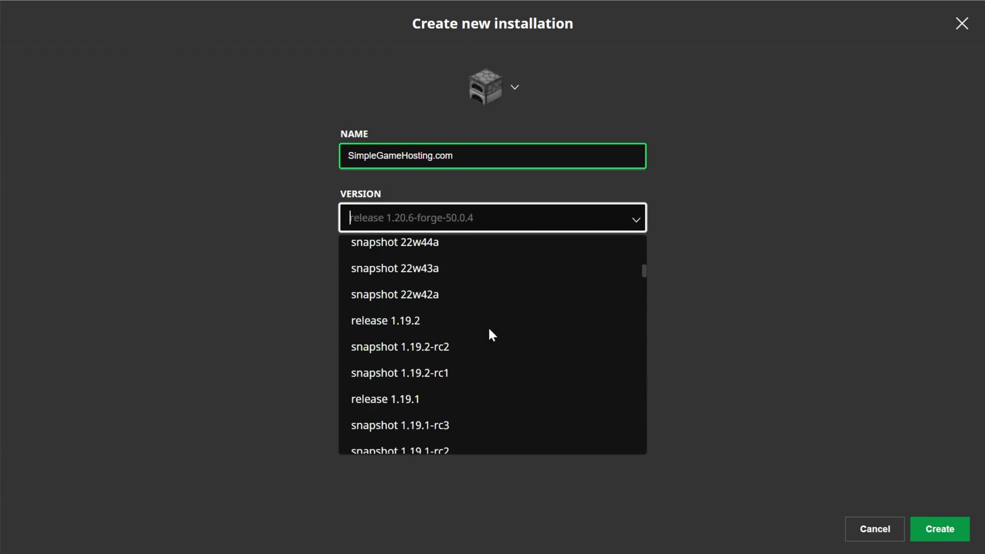
scroll(488, 334, "down", 10)
type("forge")
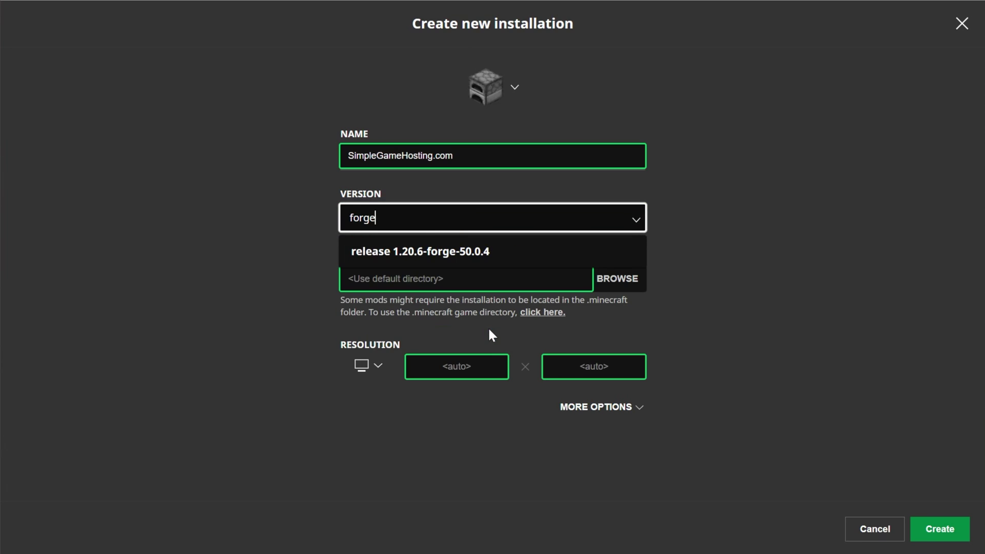
left_click(460, 256)
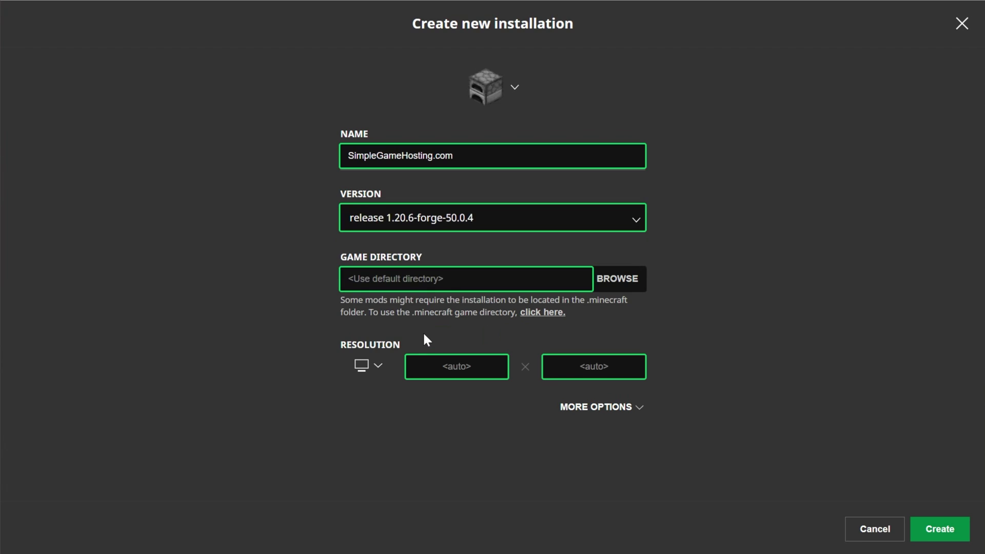
Set the new installation's resolution to 2560 × 1440 and create it.
left_click(375, 378)
left_click(386, 334)
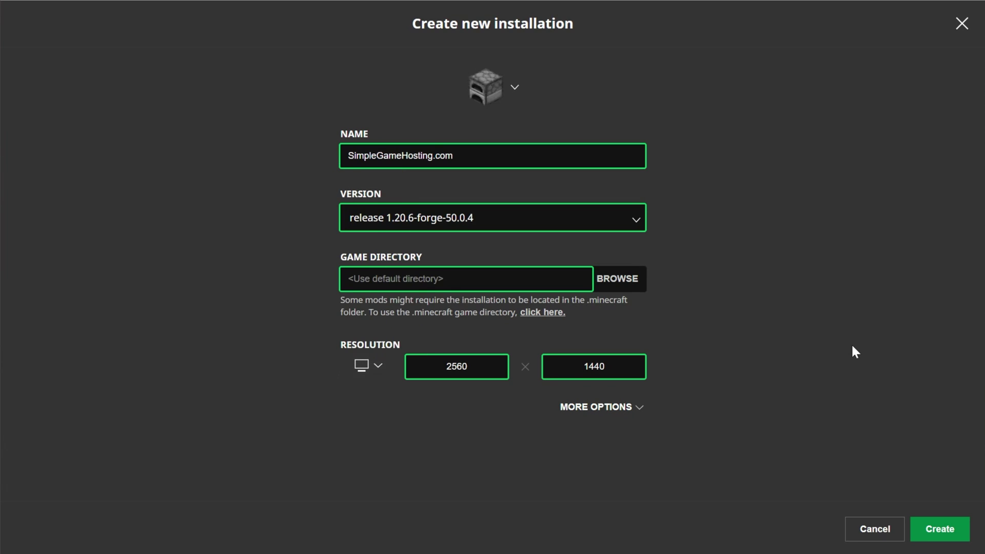
left_click(943, 533)
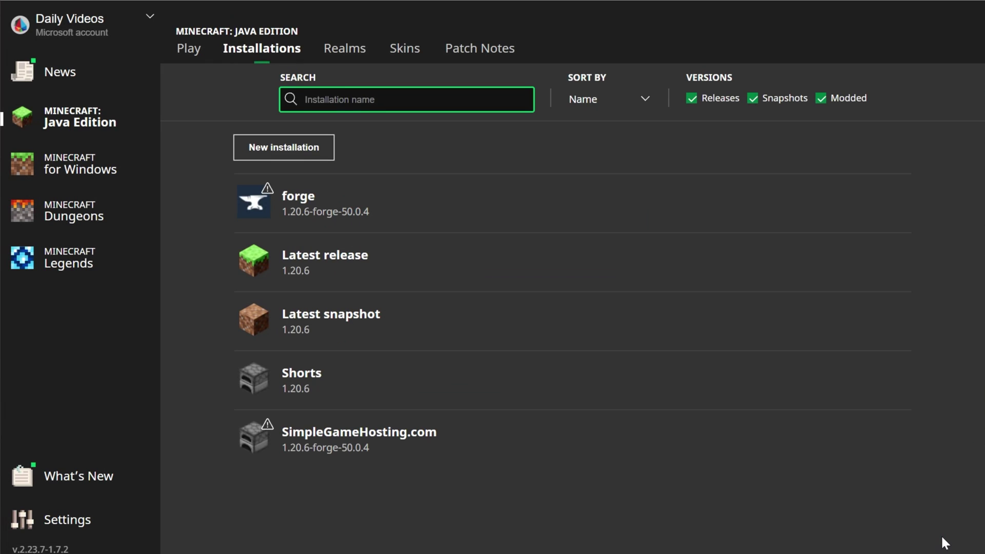
Launch the SimpleGameHosting.com installation and accept playing the modified version of the game.
mouse_move(198, 202)
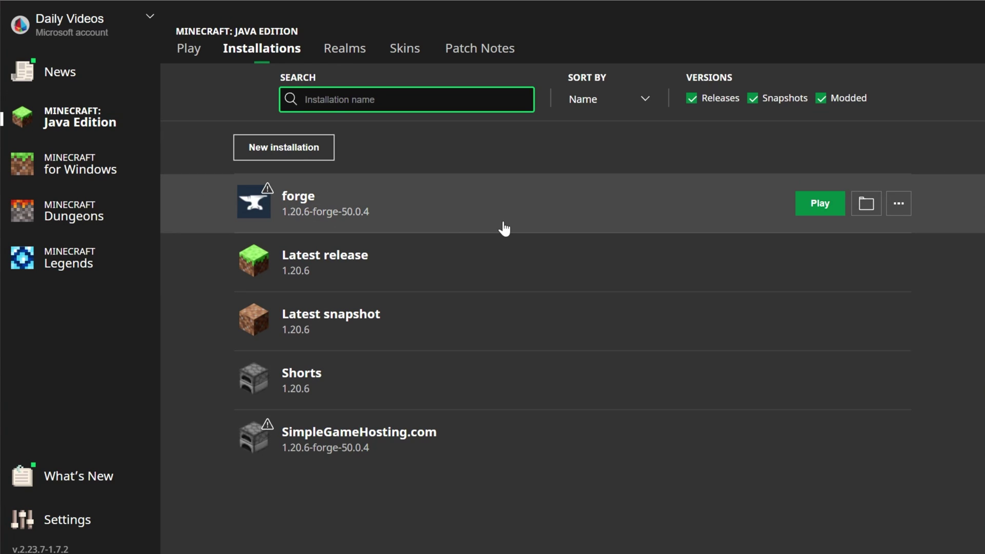
mouse_move(376, 466)
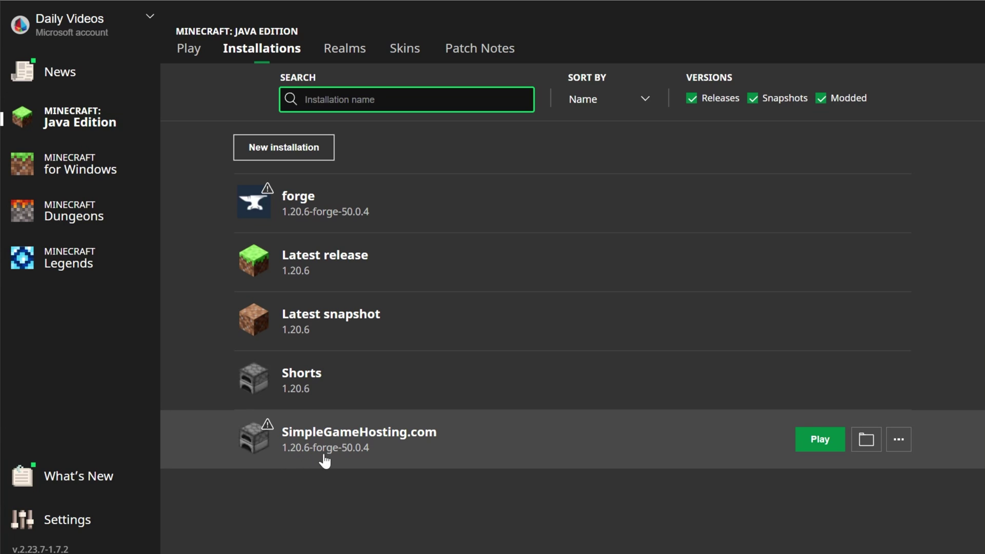
left_click(816, 440)
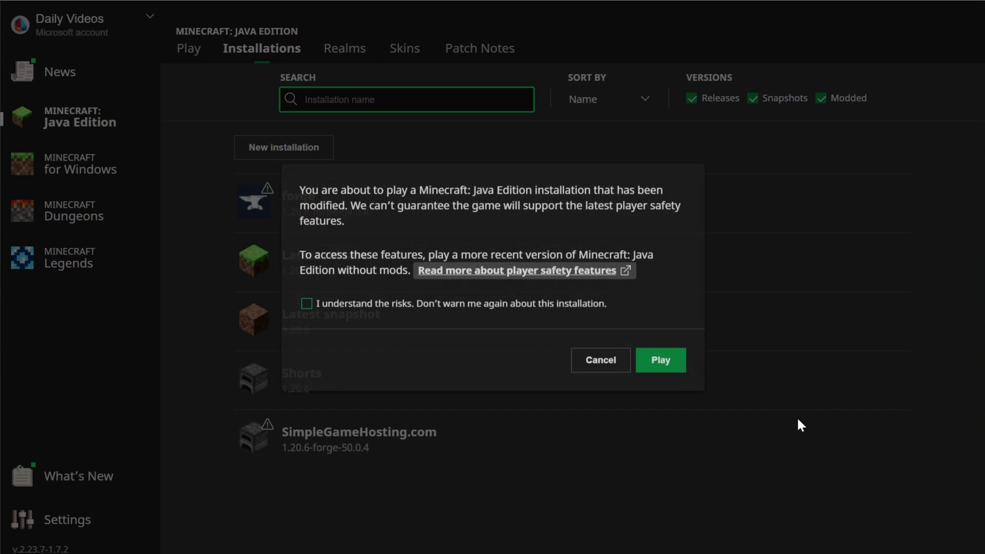
left_click(665, 365)
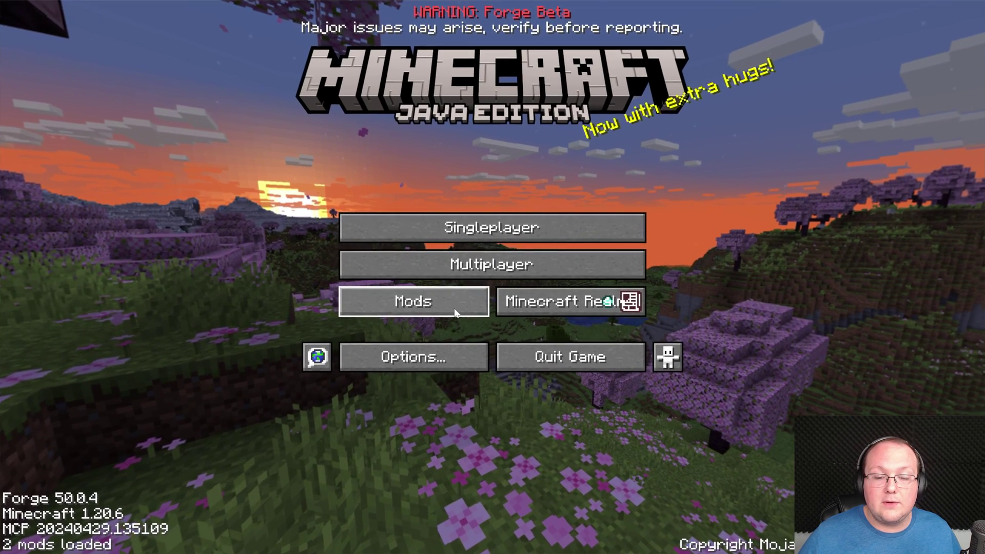
View the game's loaded mods and its mods folder, and return to the title screen.
left_click(465, 294)
left_click(101, 528)
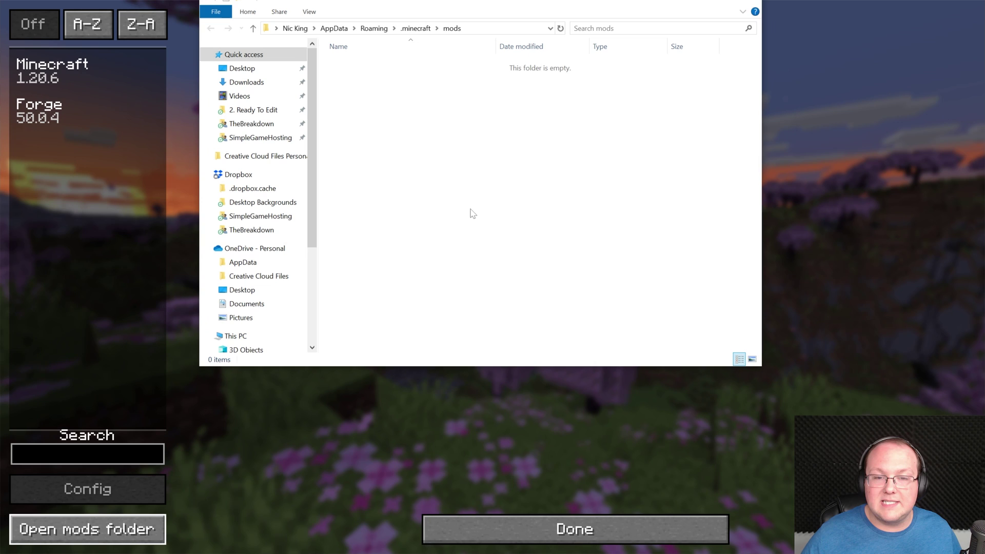
key("alt+Tab")
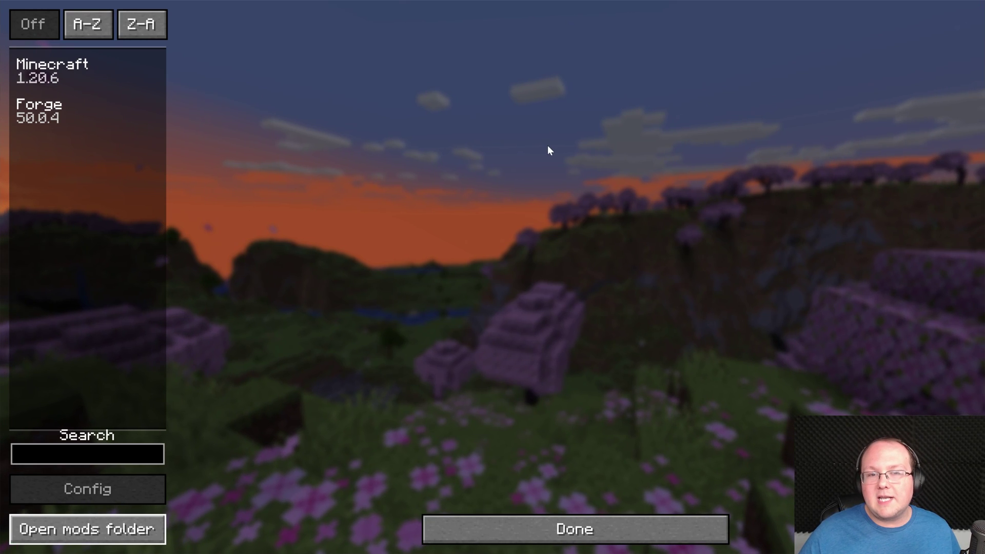
left_click(641, 518)
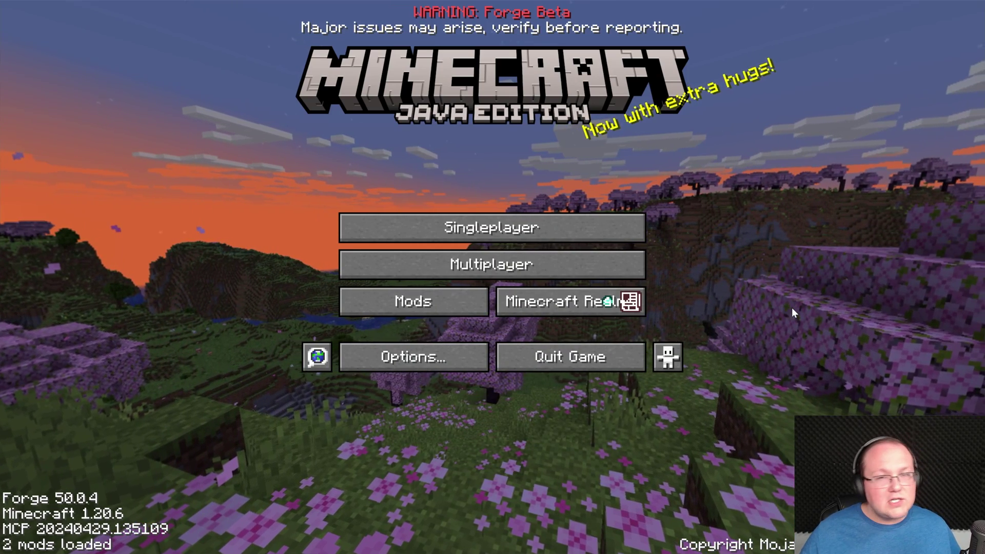